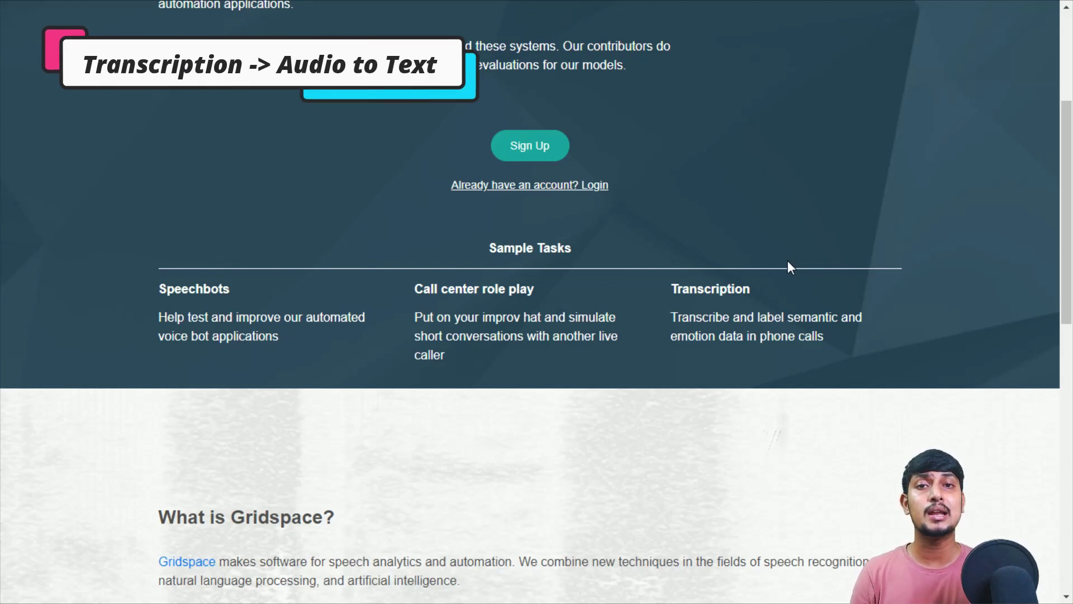
- Highlight the Call center role play sample task on the landing page
drag(753, 290, 645, 292)
- Clear the highlight and bring up the Sign Up registration form with email and password fields
click(284, 284)
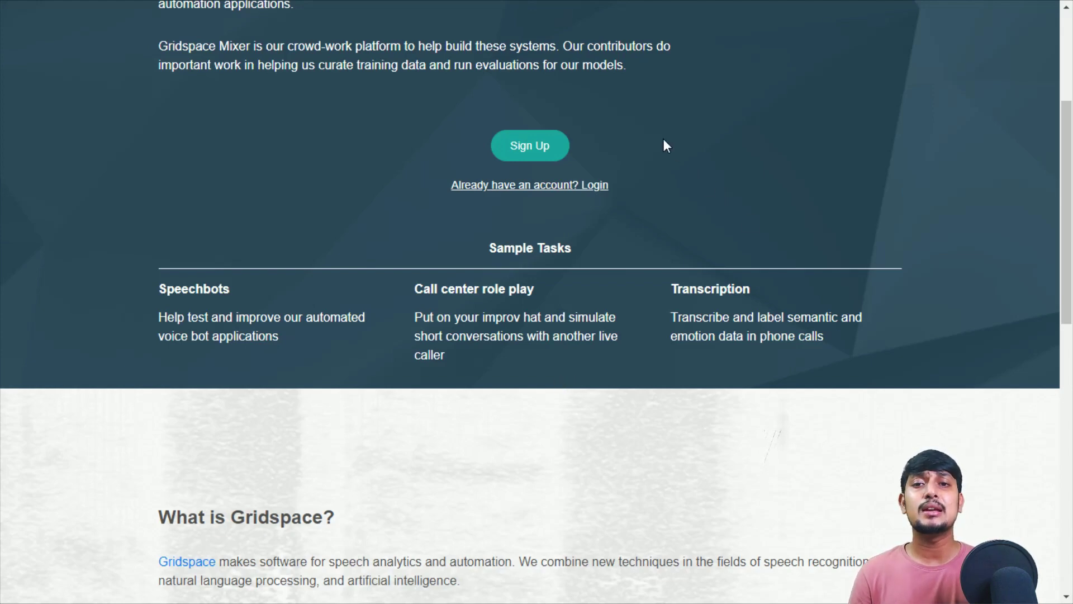
click(535, 135)
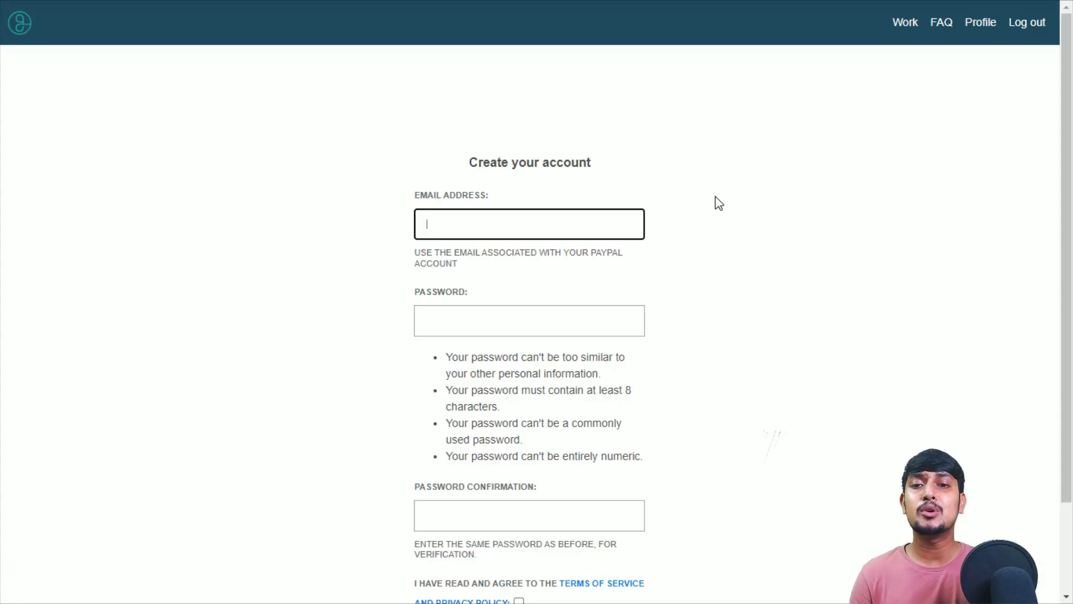
drag(417, 195, 543, 193)
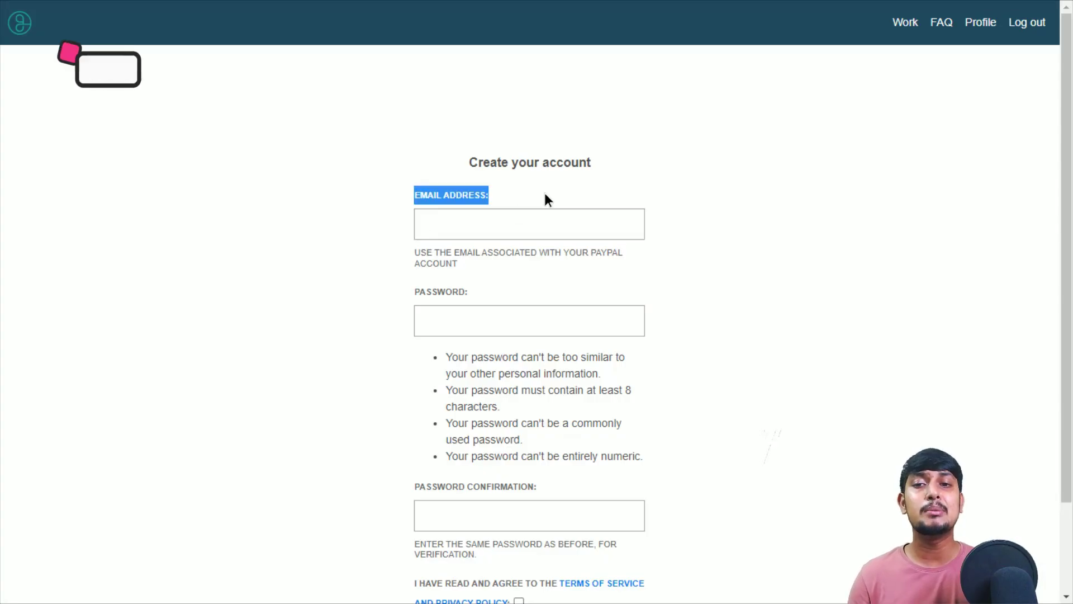
- Highlight text on the registration form and scroll through its fields and checkboxes
drag(414, 293, 468, 292)
scroll(471, 346, down, 1)
scroll(471, 346, down, 1)
drag(417, 378, 562, 380)
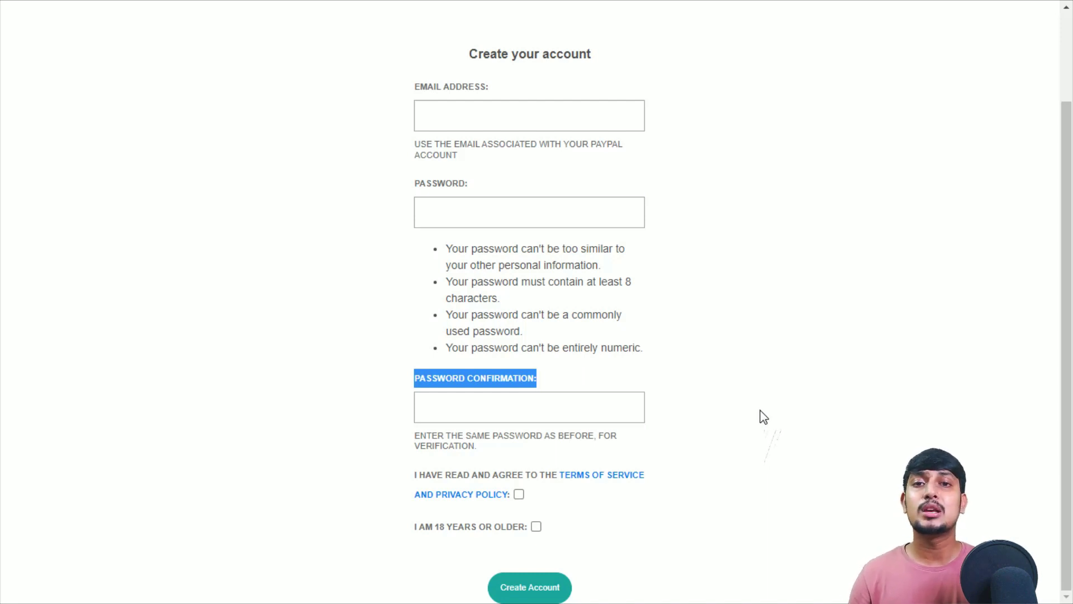
scroll(763, 417, up, 2)
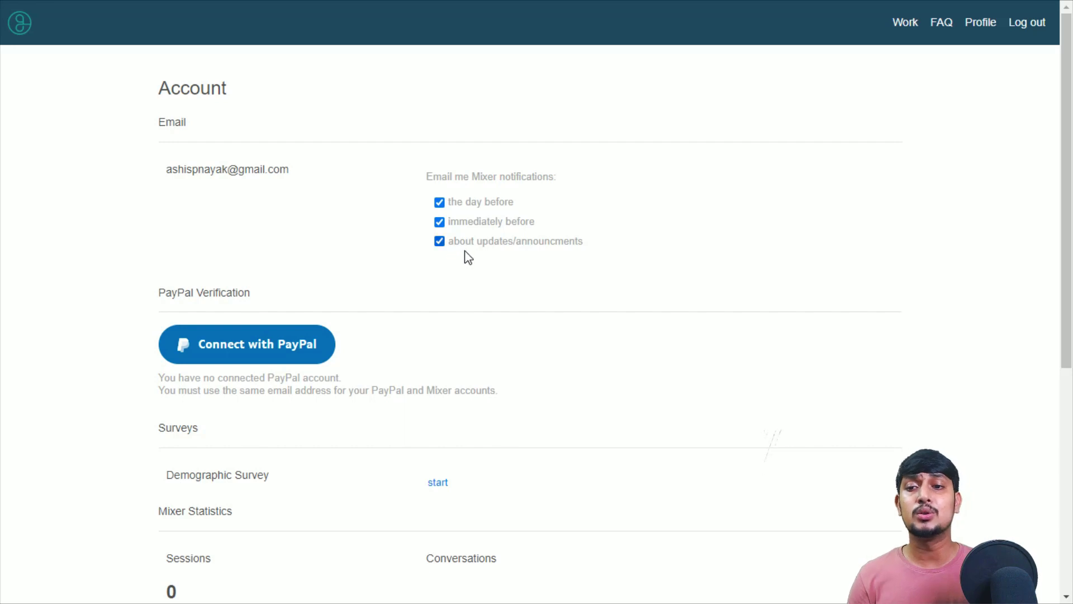
- Scroll to PayPal Verification and choose Connect with PayPal
scroll(439, 264, down, 1)
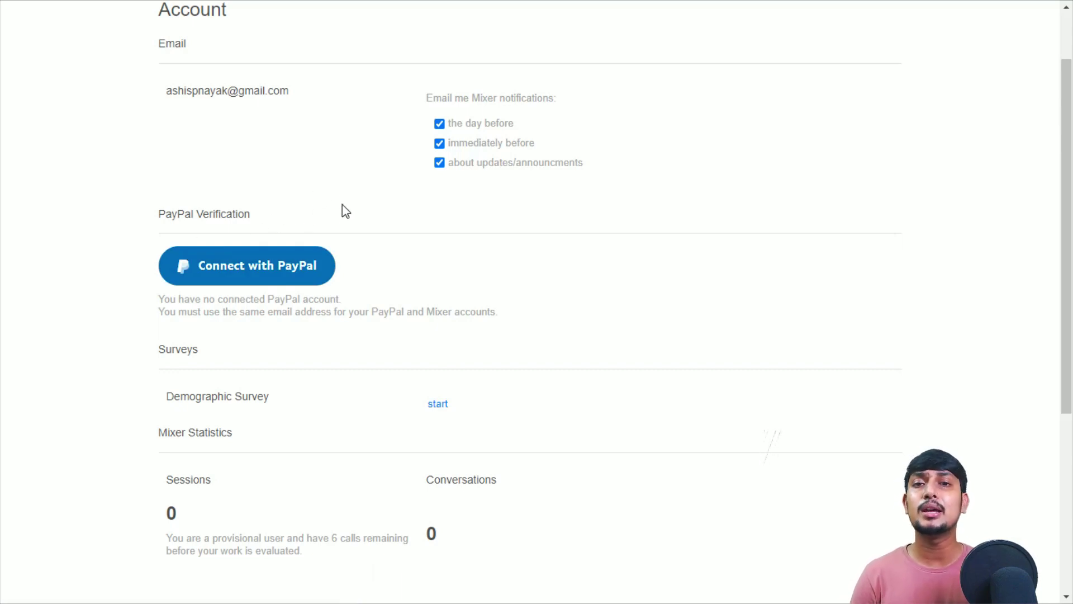
click(240, 278)
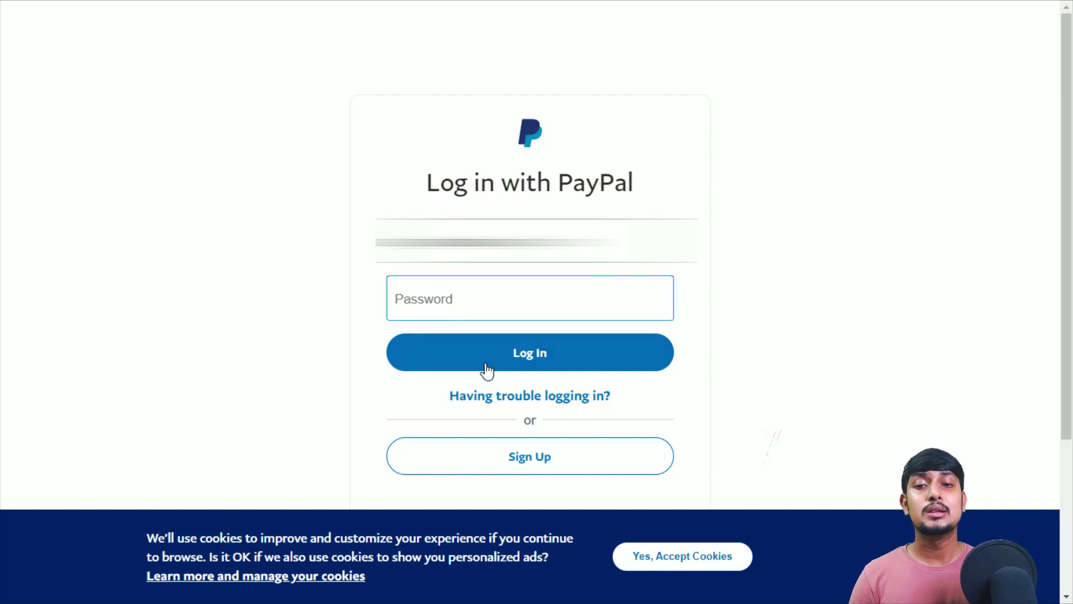
- Log in to PayPal and agree to connect it to Gridspace Mixer
click(517, 354)
click(534, 302)
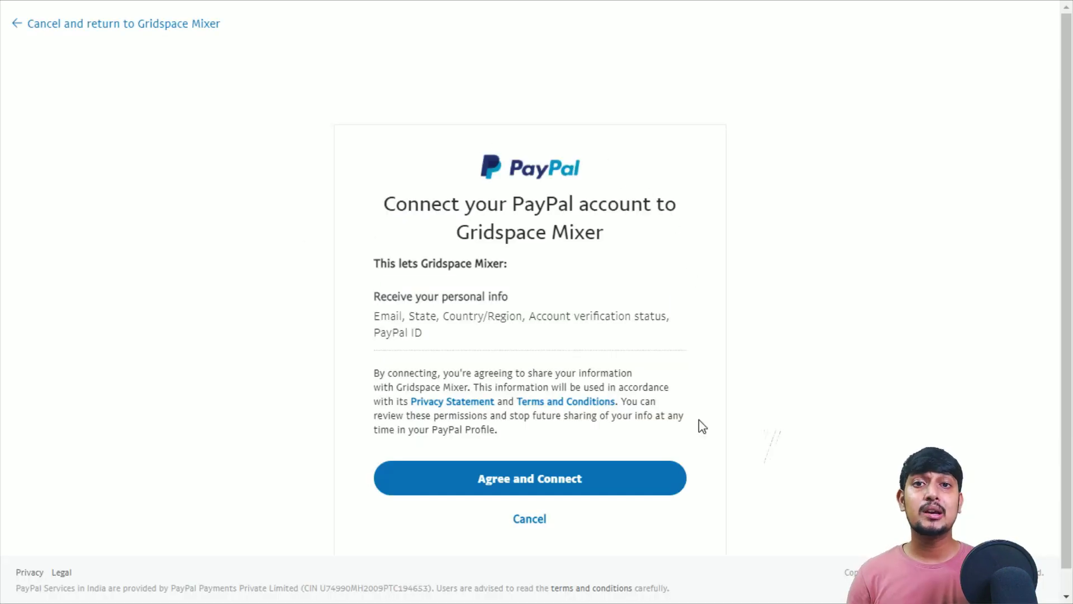
drag(385, 202, 603, 233)
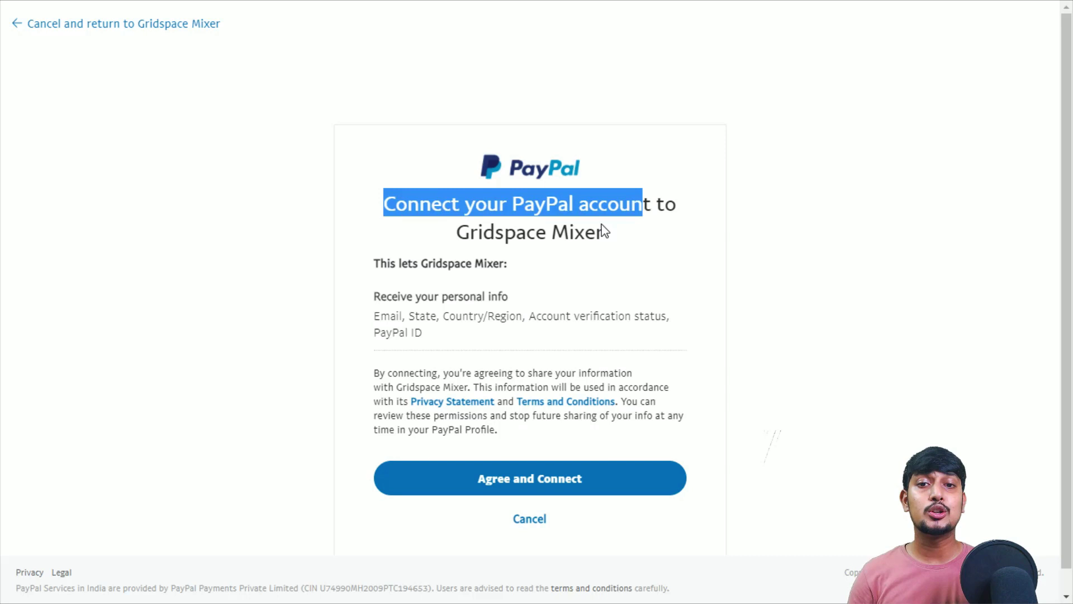
triple_click(515, 223)
click(538, 208)
click(544, 477)
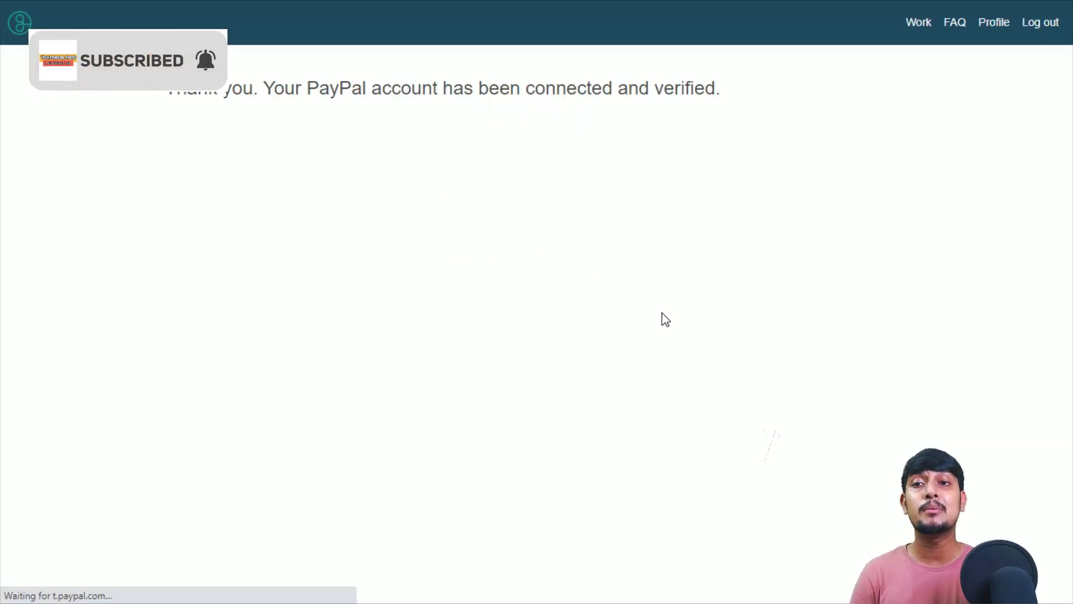
- Go to Profile and scroll to PayPal Verification showing connected and verified, zero sessions, $0 balance
drag(178, 88, 582, 85)
click(676, 120)
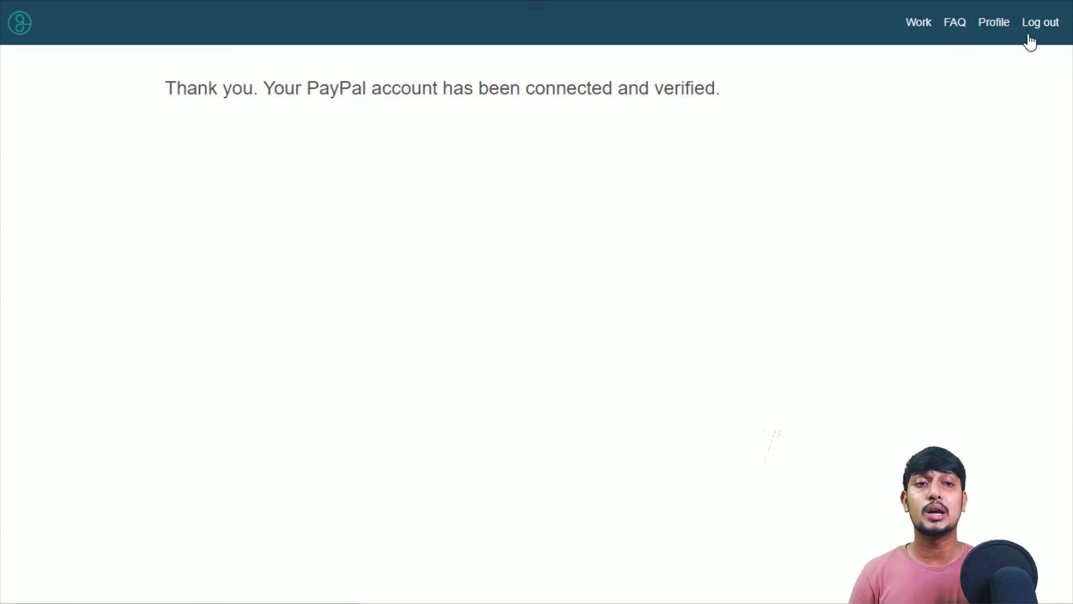
click(994, 22)
scroll(422, 260, down, 2)
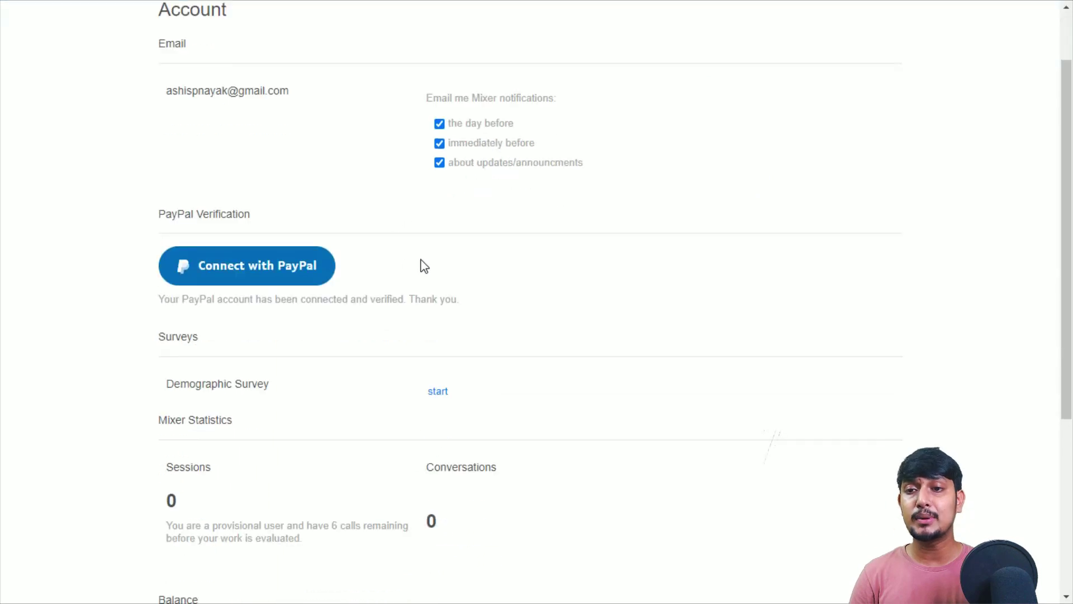
scroll(425, 234, down, 2)
scroll(425, 234, down, 1)
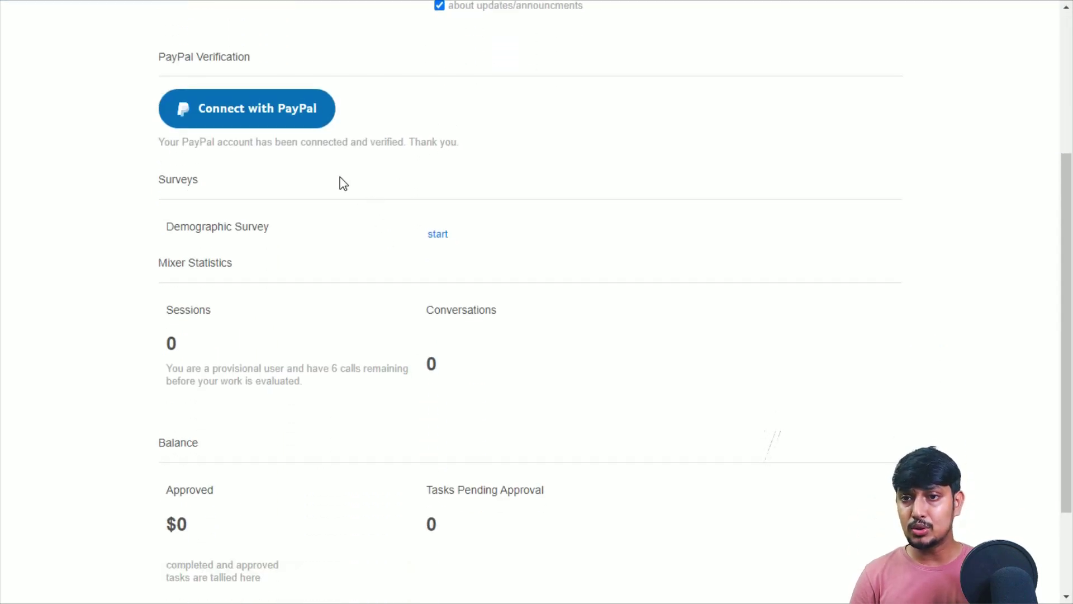
drag(164, 143, 419, 142)
drag(250, 142, 338, 142)
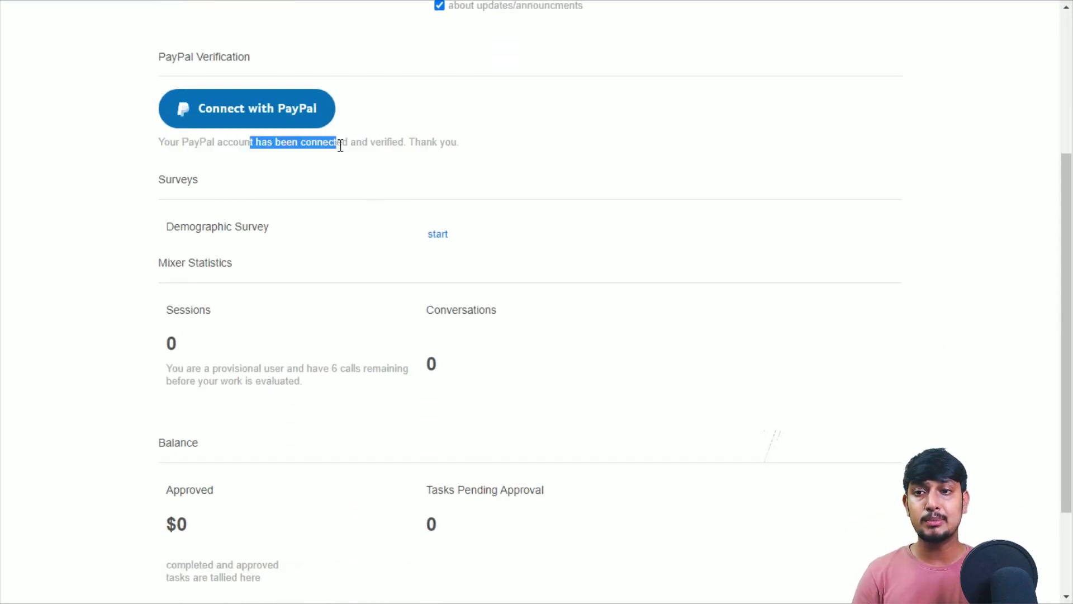
scroll(259, 233, down, 3)
scroll(612, 107, up, 8)
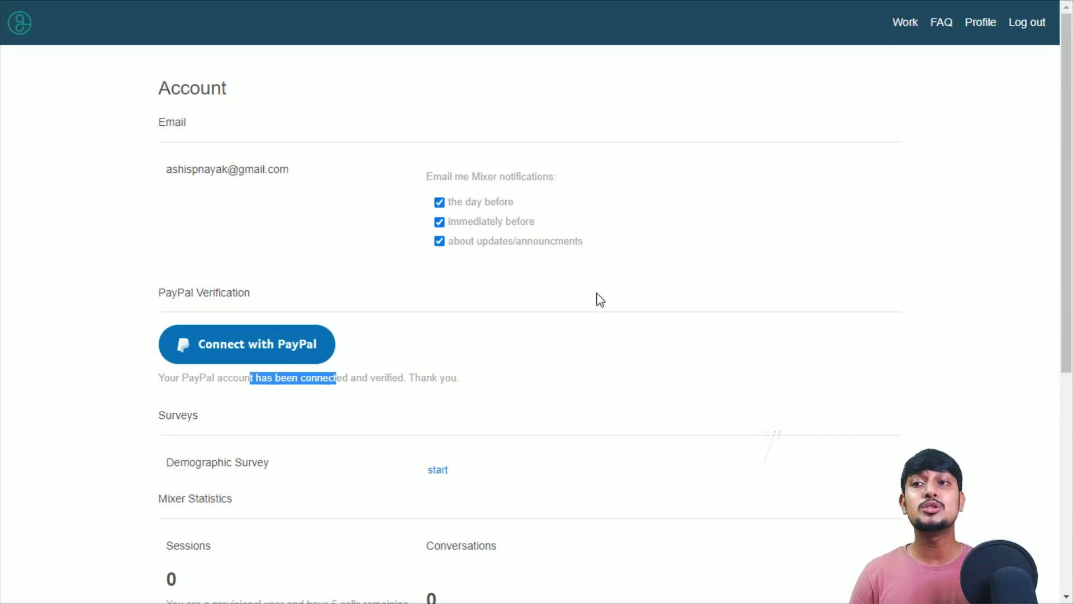
- On the Work page, highlight the roleplay session's start time, $0.45/minute rate and $2.00 per-call cap
click(906, 23)
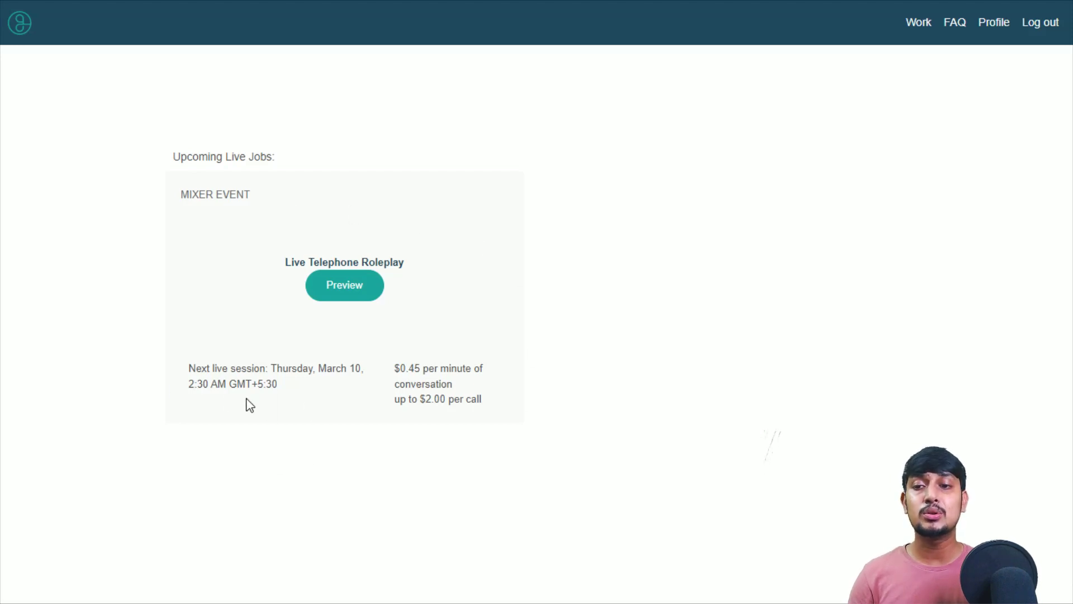
drag(185, 386, 268, 367)
click(260, 367)
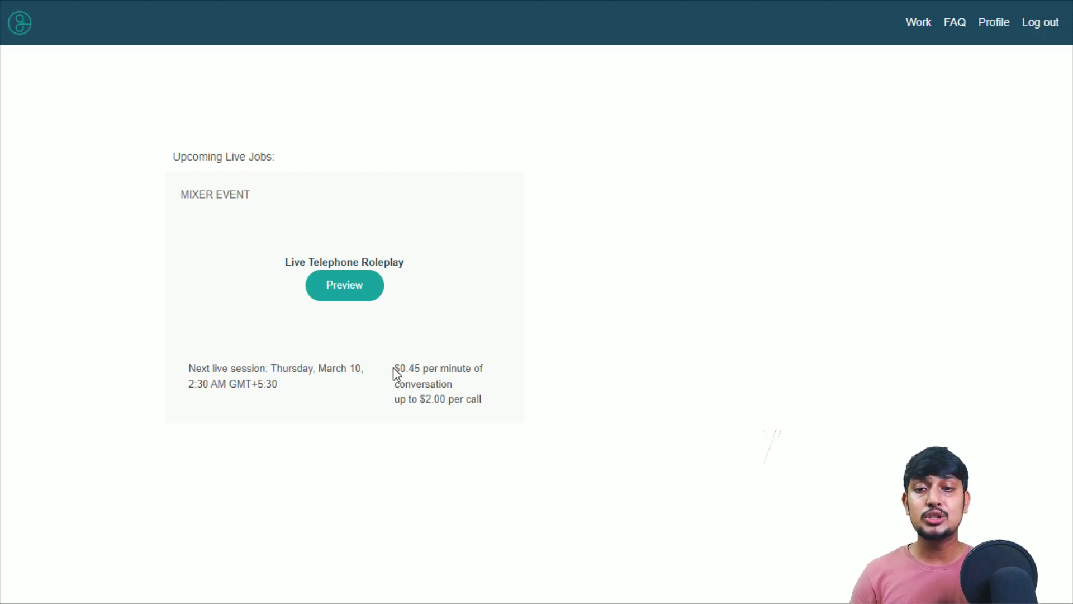
mouse_move(394, 367)
mouse_down()
mouse_move(484, 367)
mouse_move(422, 383)
mouse_move(394, 368)
mouse_up()
click(444, 364)
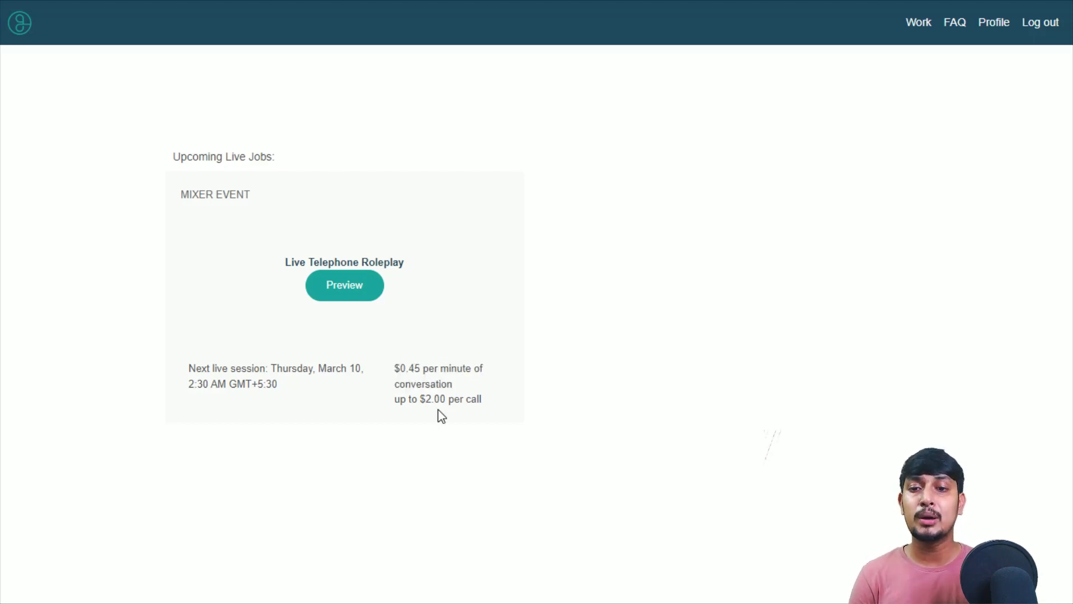
drag(393, 400, 481, 401)
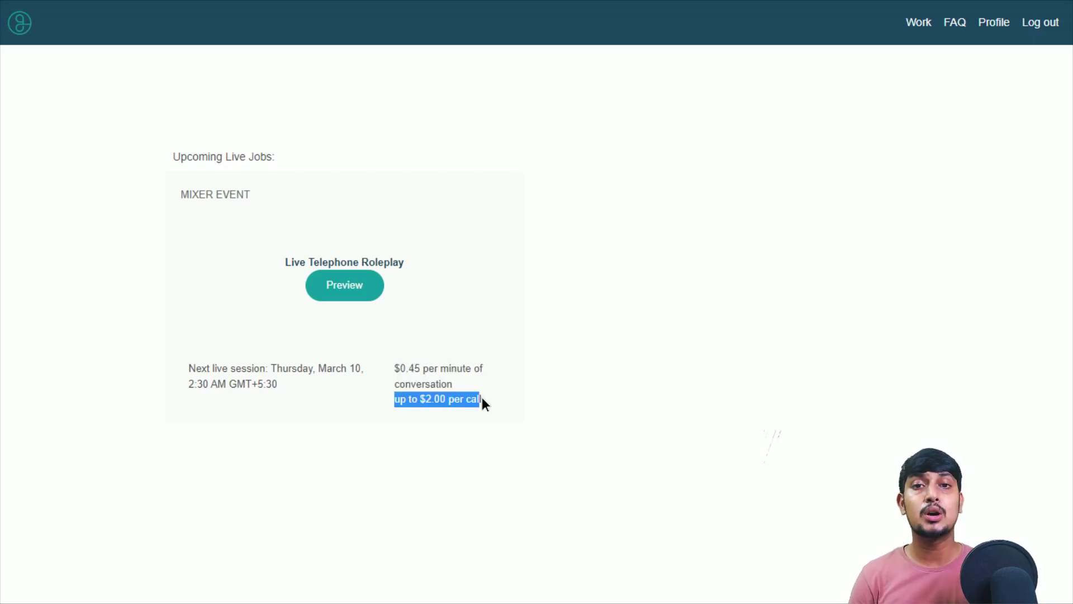
click(484, 400)
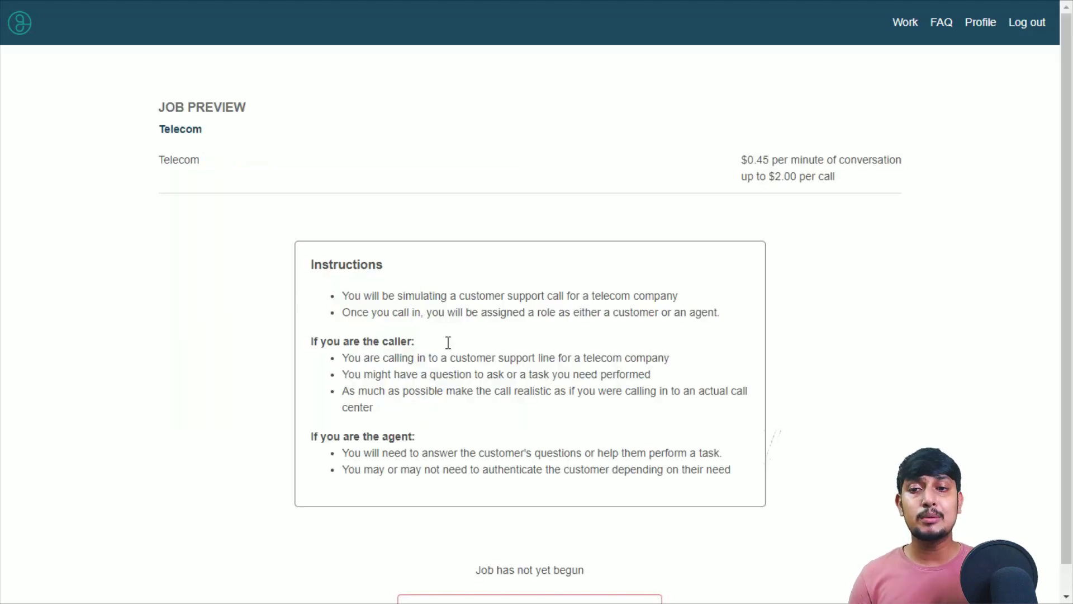
- Scroll through the job instructions, highlighting the 'If you are the caller:' and 'If you are the agent:' headings
scroll(358, 285, down, 1)
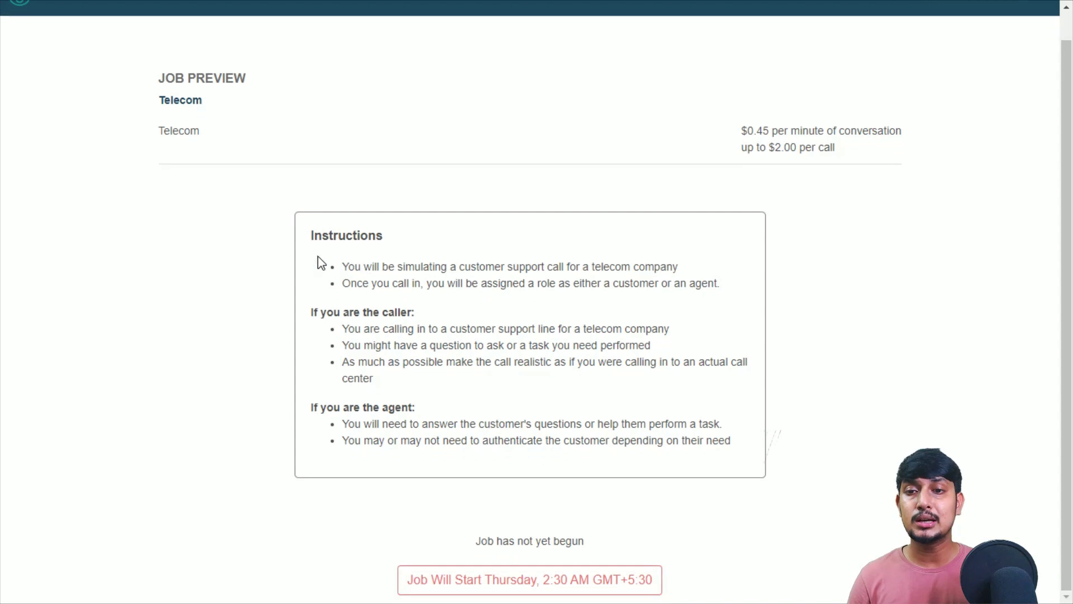
drag(305, 233, 537, 431)
click(343, 335)
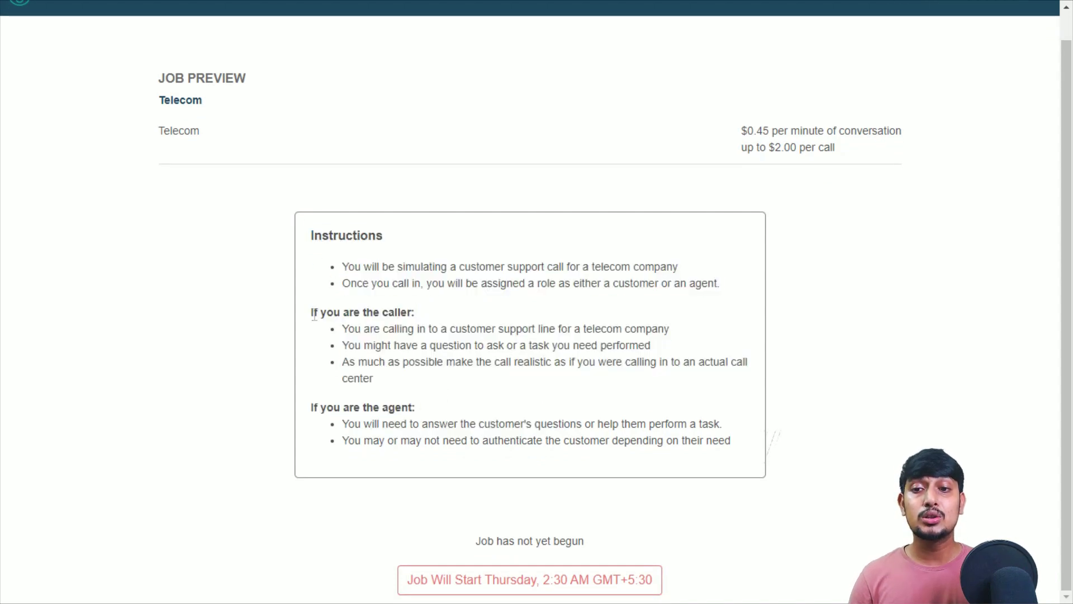
drag(313, 312, 401, 324)
click(359, 405)
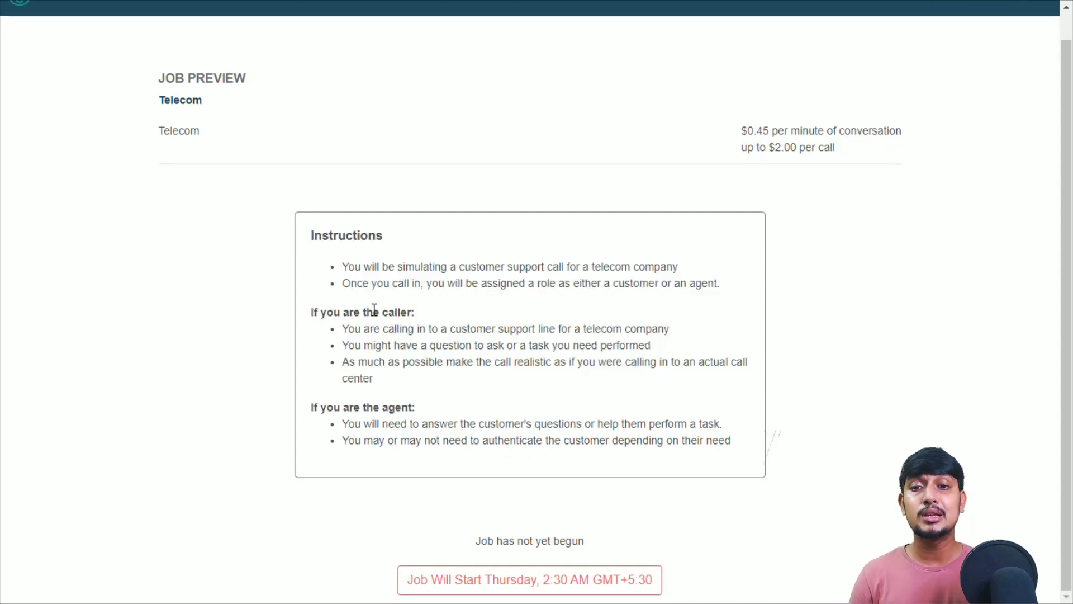
triple_click(373, 311)
triple_click(374, 407)
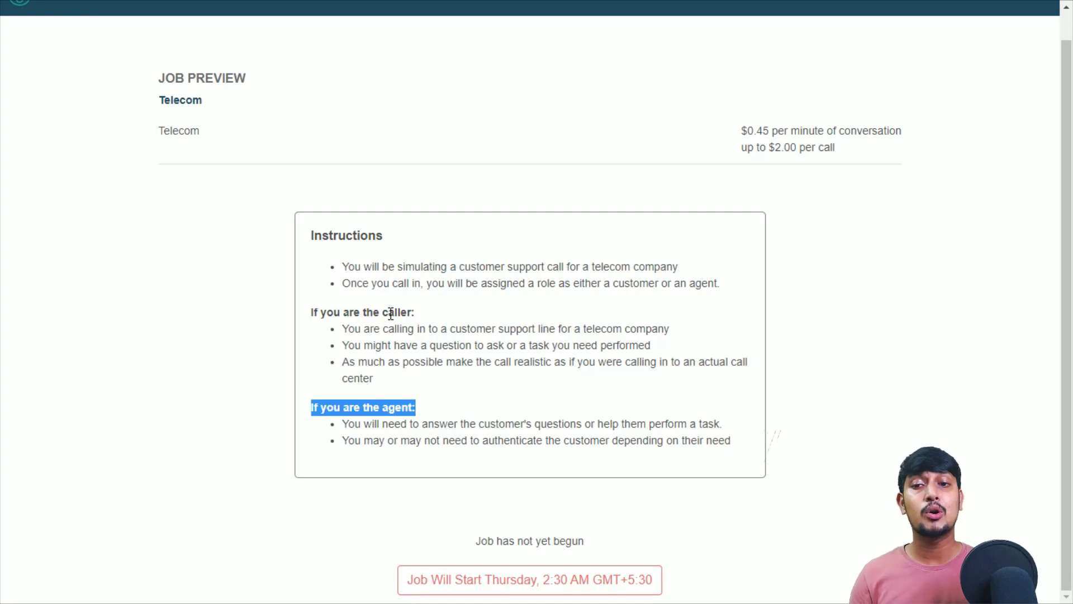
drag(383, 312, 418, 313)
click(384, 407)
click(418, 313)
- Highlight the three caller instructions, the agent heading and the two agent instructions
drag(336, 328, 379, 381)
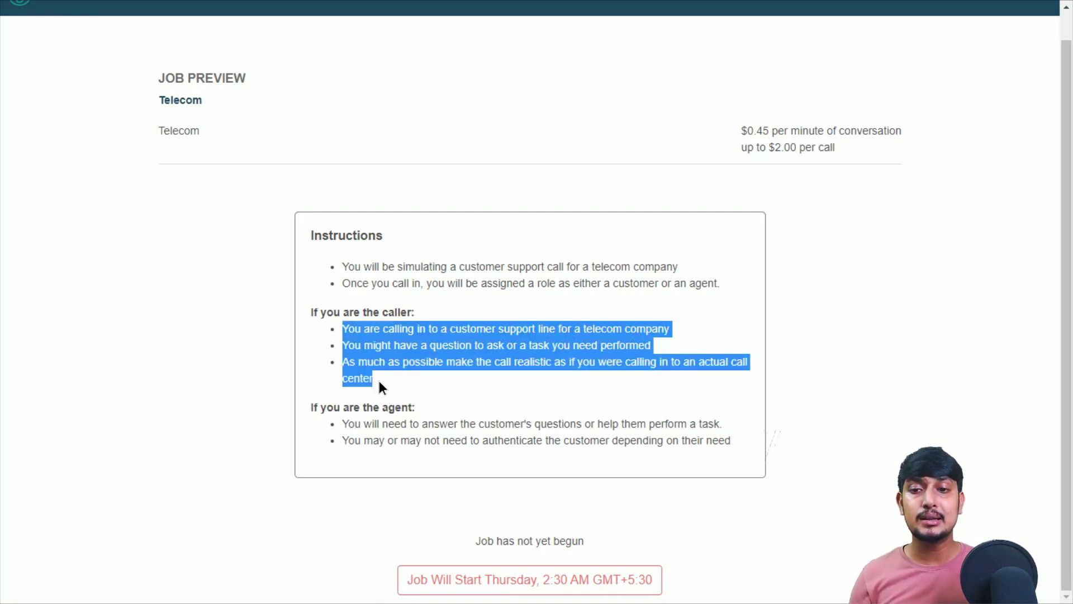
click(380, 381)
drag(311, 407, 422, 408)
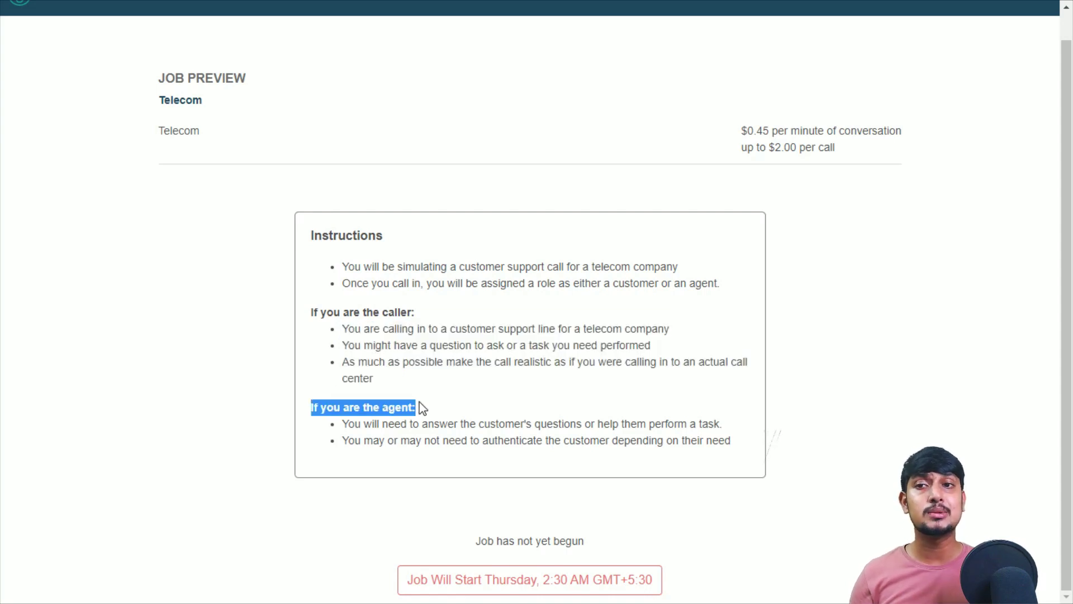
click(440, 406)
drag(733, 445, 342, 420)
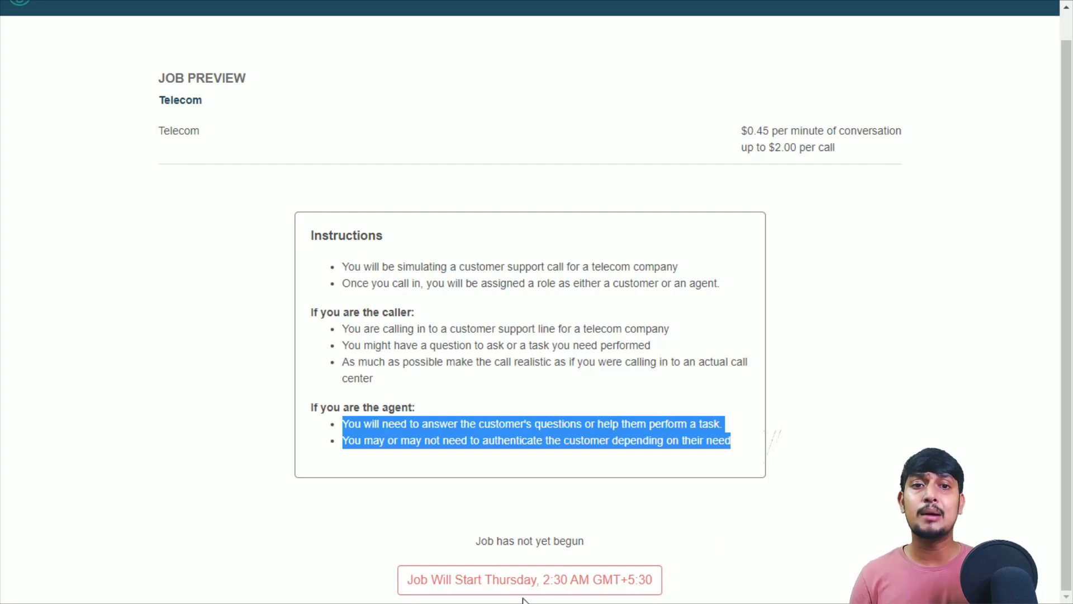
click(771, 257)
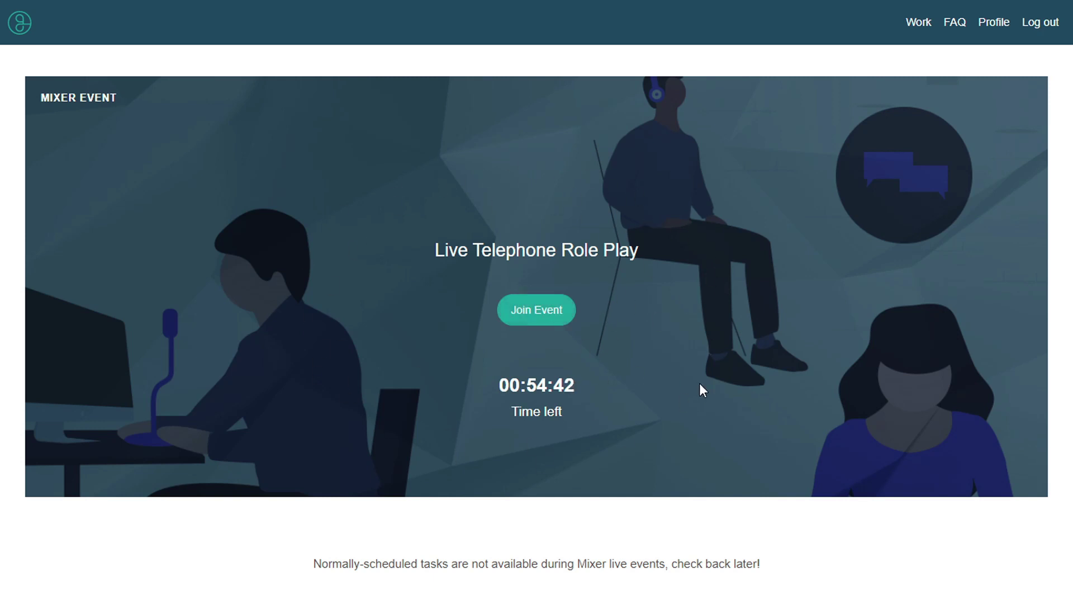
- Scroll down and highlight the Telecom job instructions and the caller and agent headings
scroll(343, 199, down, 1)
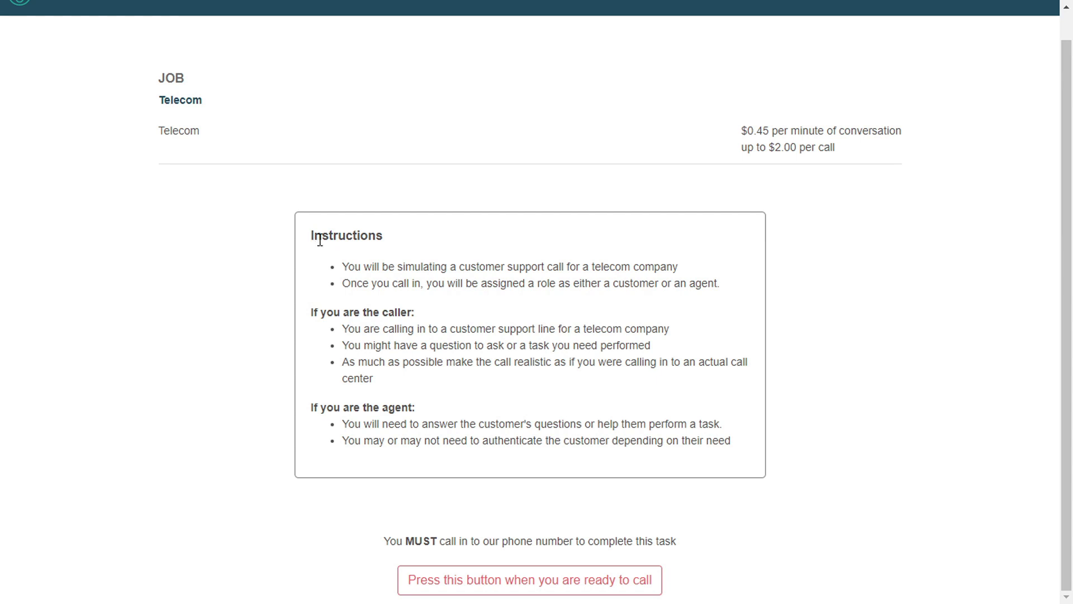
drag(311, 235, 737, 456)
click(737, 456)
drag(309, 310, 415, 312)
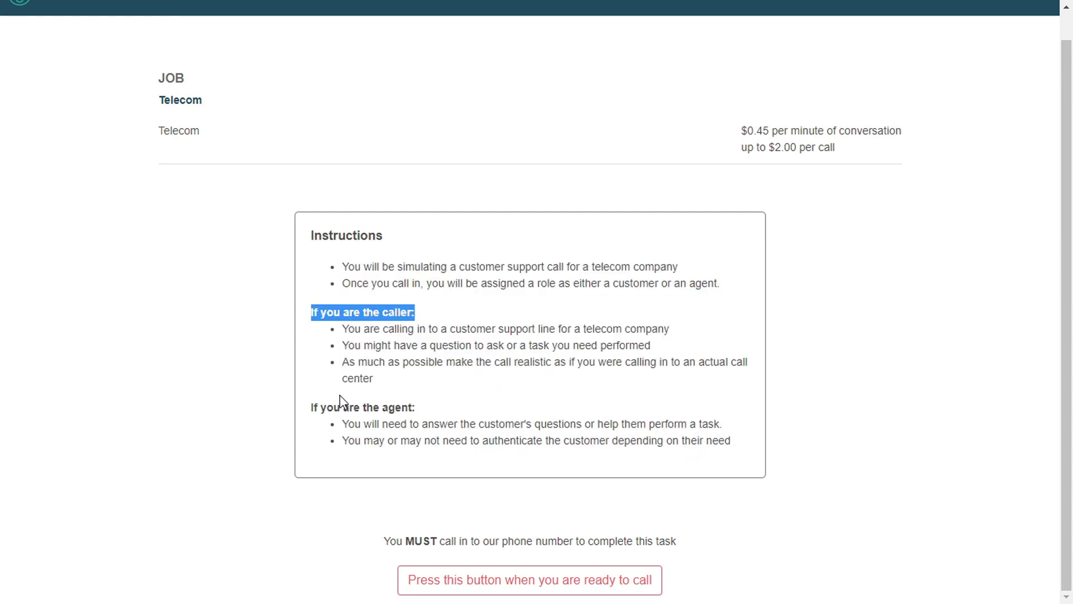
double_click(328, 404)
drag(311, 407, 435, 410)
click(460, 409)
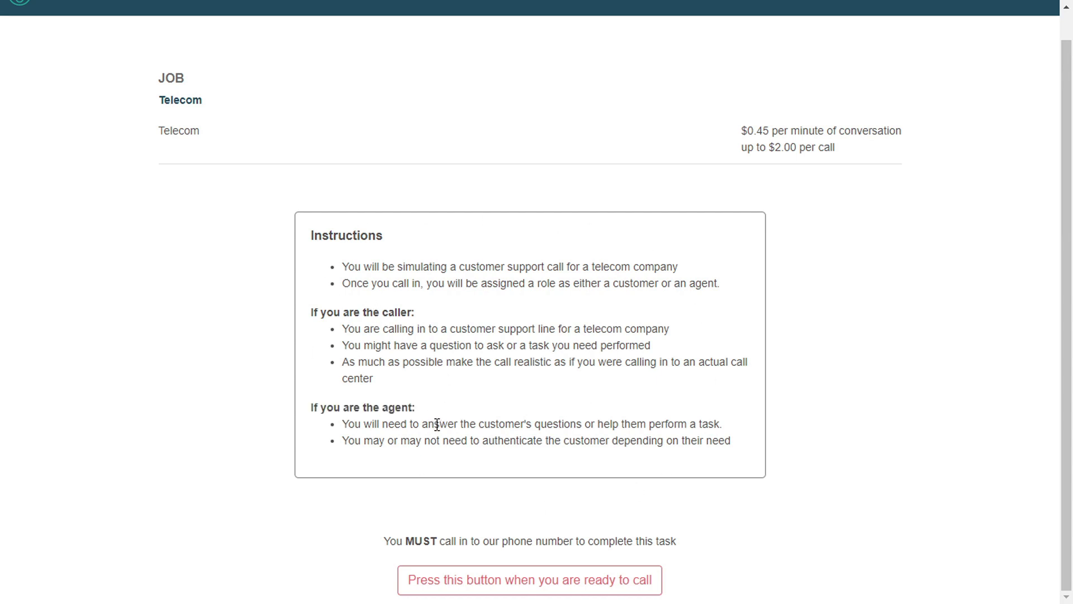
- Highlight the must-call-in notice, then reveal the phone number and 4-digit caller code
drag(407, 542, 559, 542)
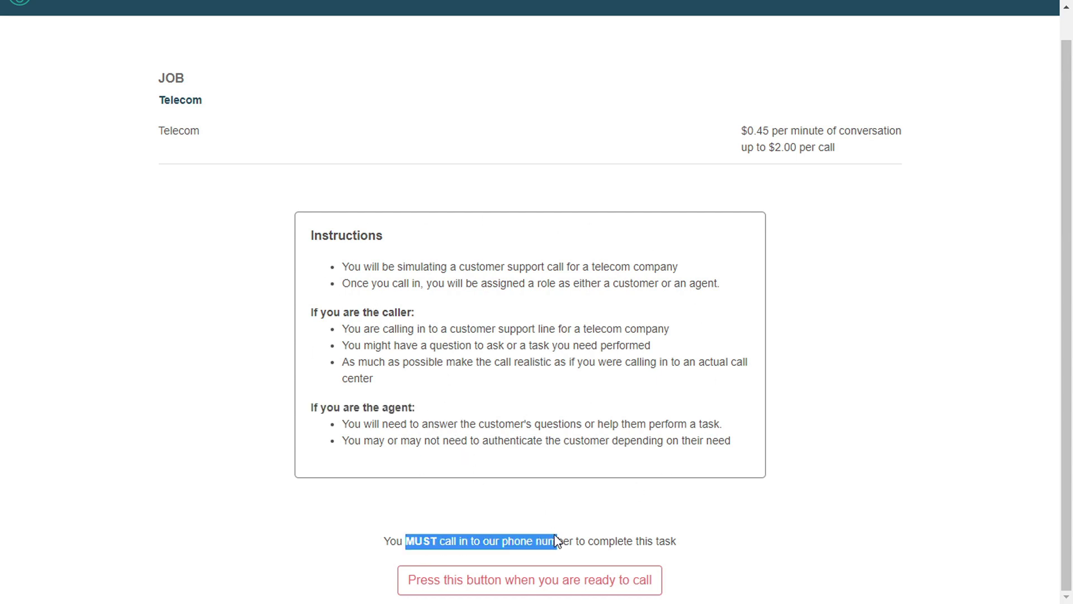
click(625, 544)
triple_click(625, 543)
click(625, 543)
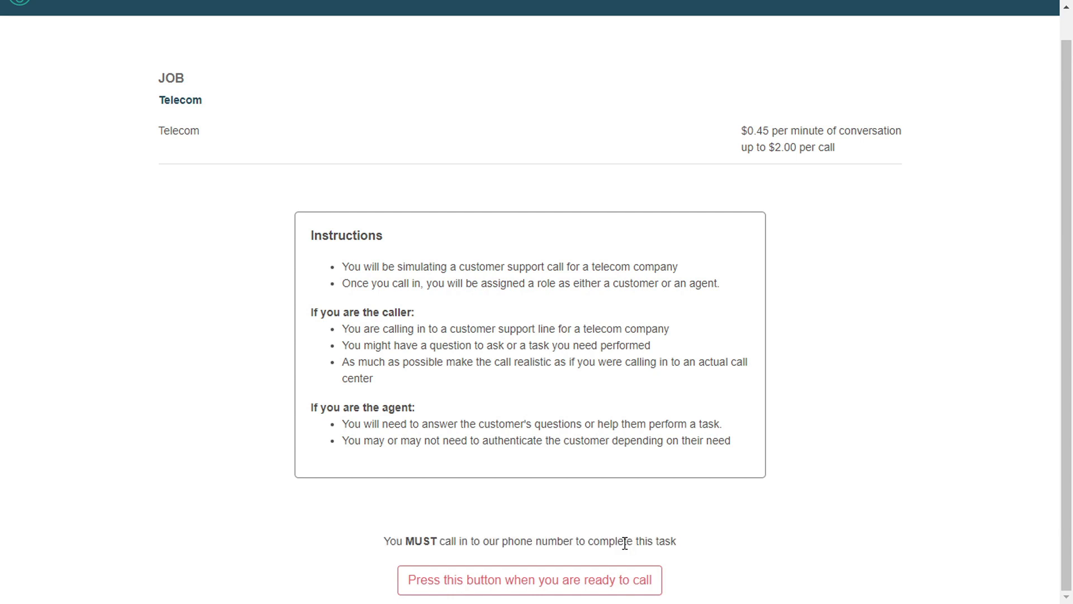
click(521, 581)
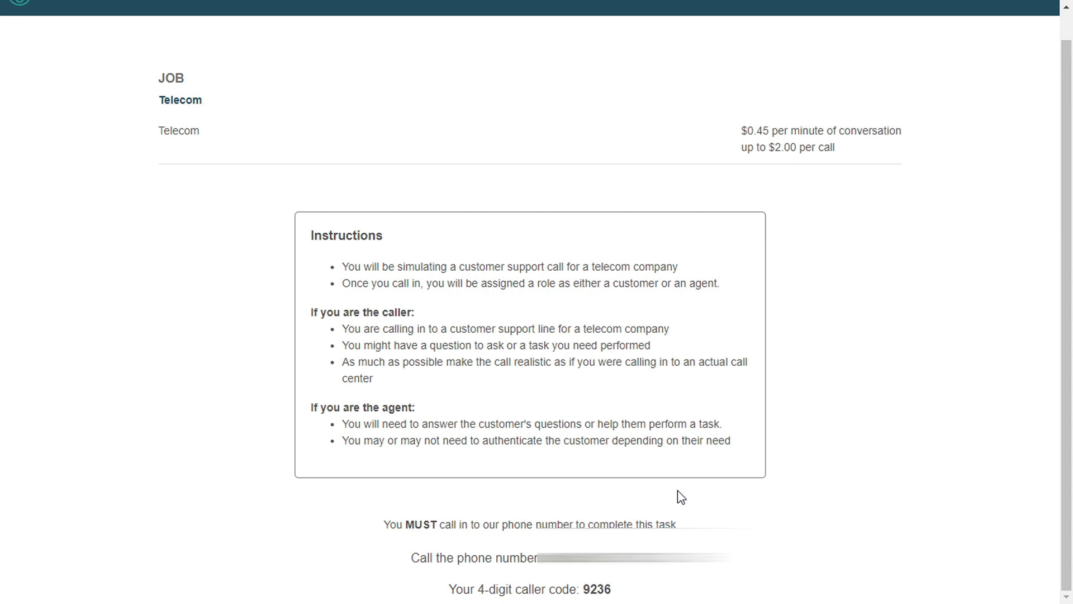
- Look over the Check 5G Coverage and add-a-line tasks, then click into Authenticate's First Name field
scroll(412, 376, down, 3)
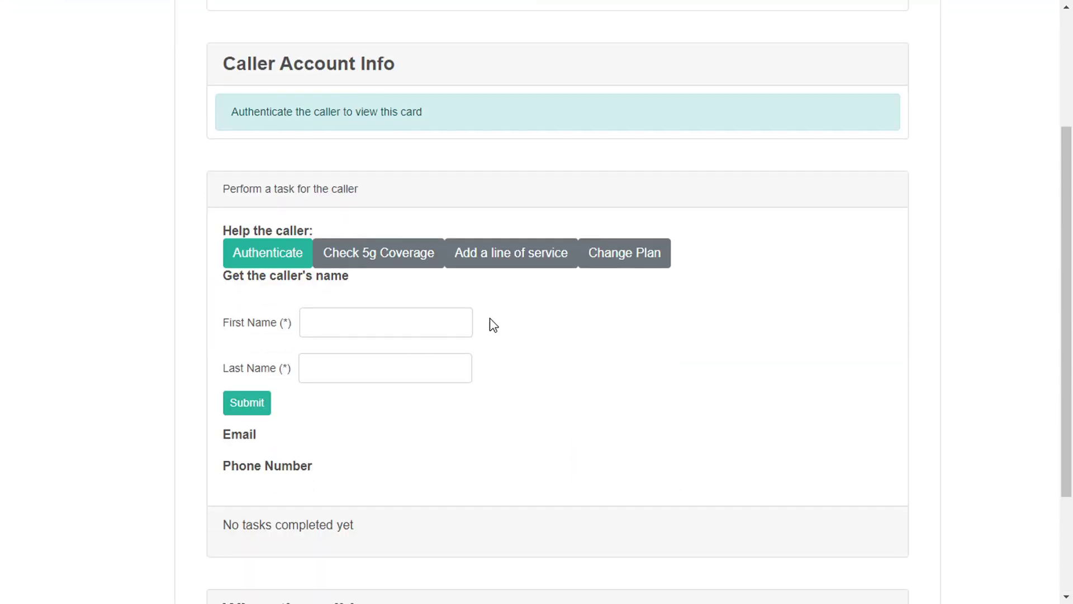
scroll(493, 326, down, 3)
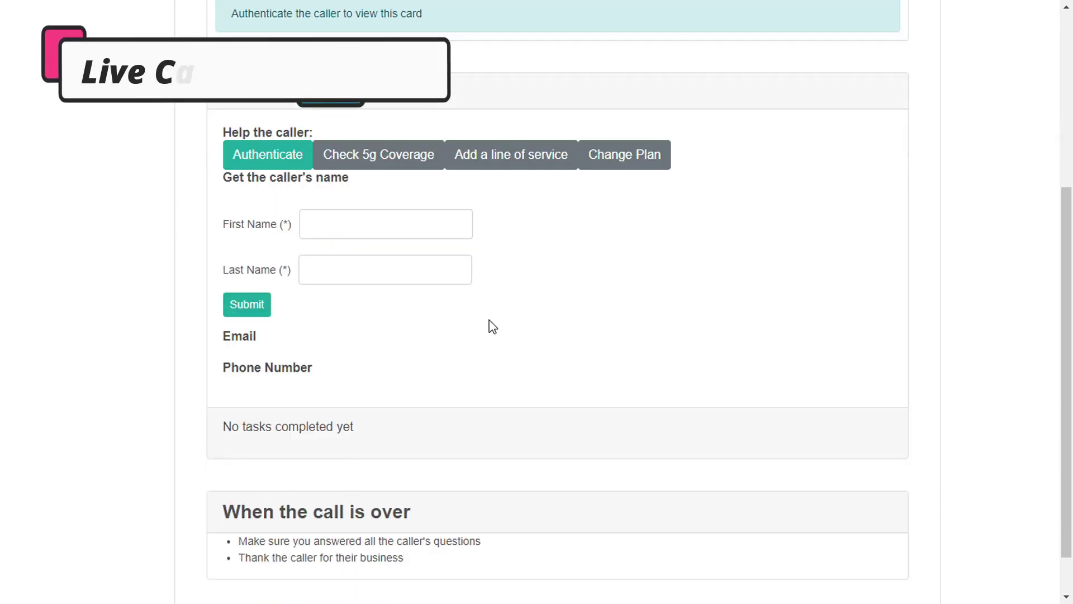
scroll(489, 322, up, 2)
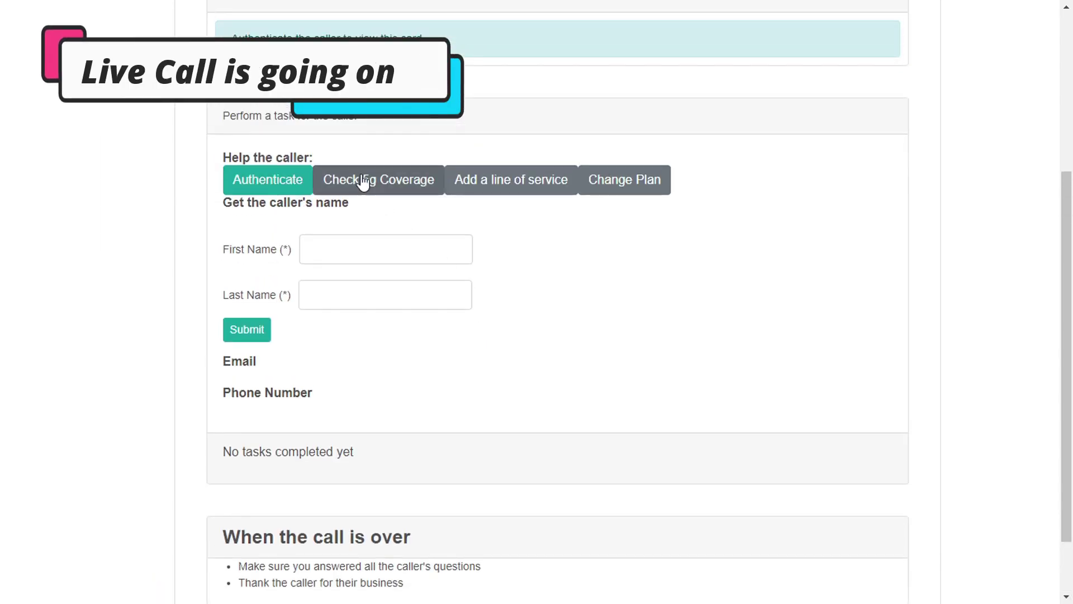
click(411, 184)
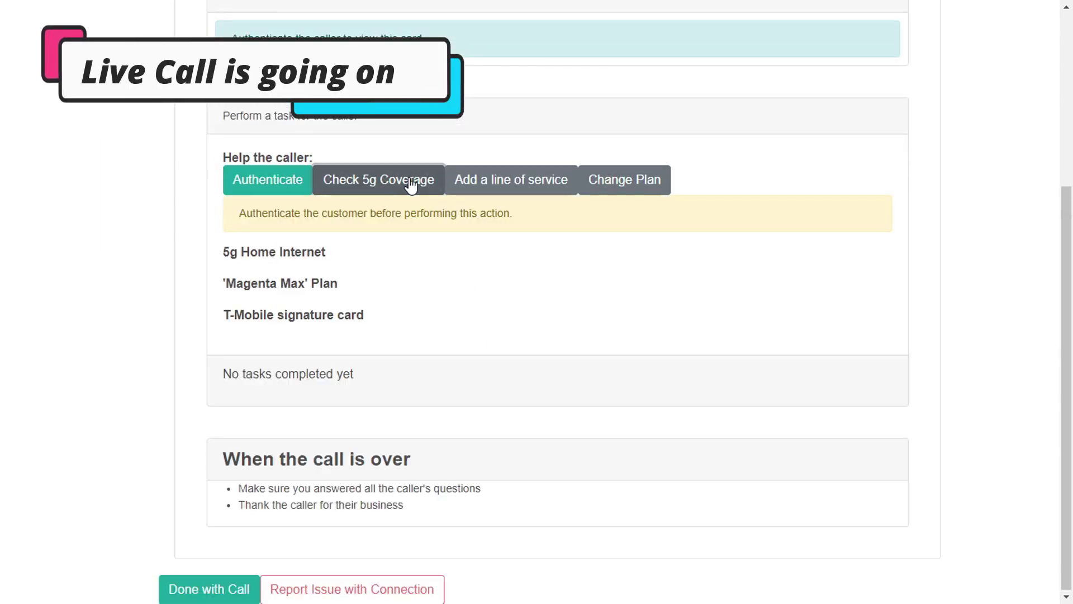
click(479, 187)
click(235, 185)
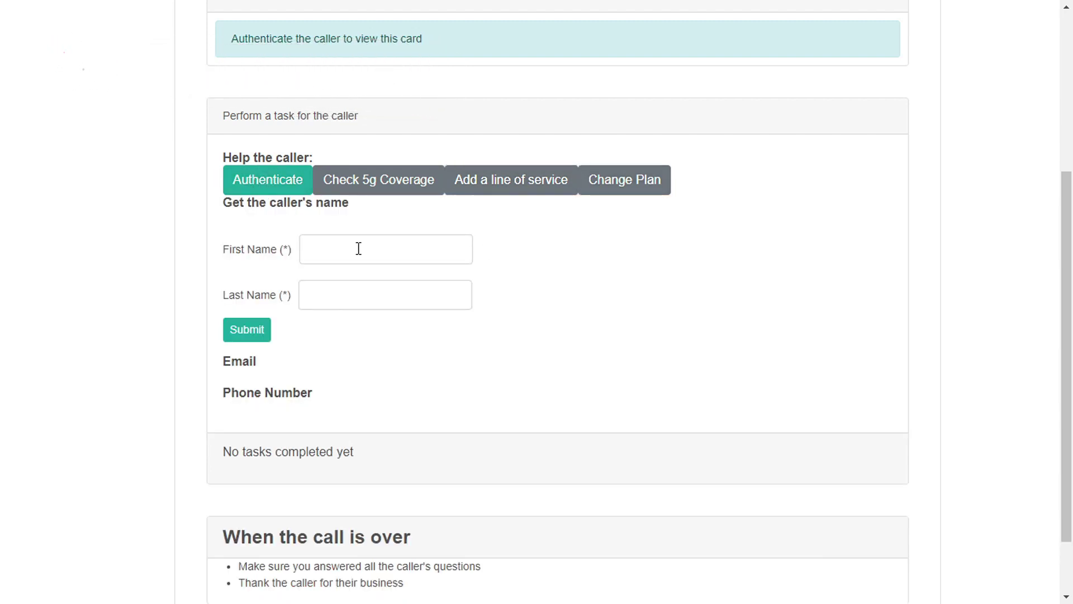
click(359, 248)
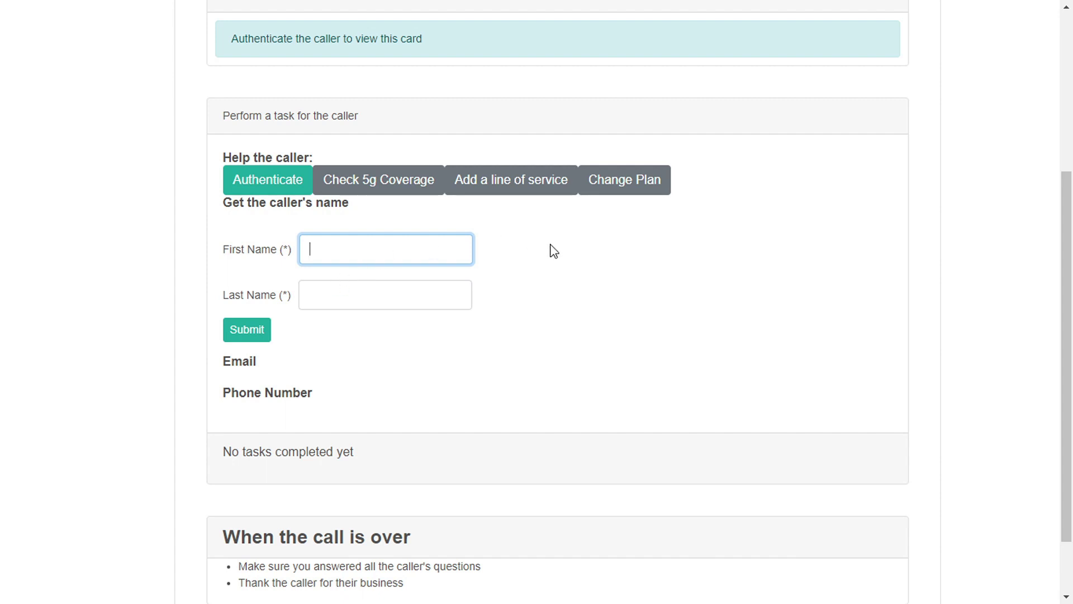
- Enter the caller's first and last name and submit them for authentication
key(Tab)
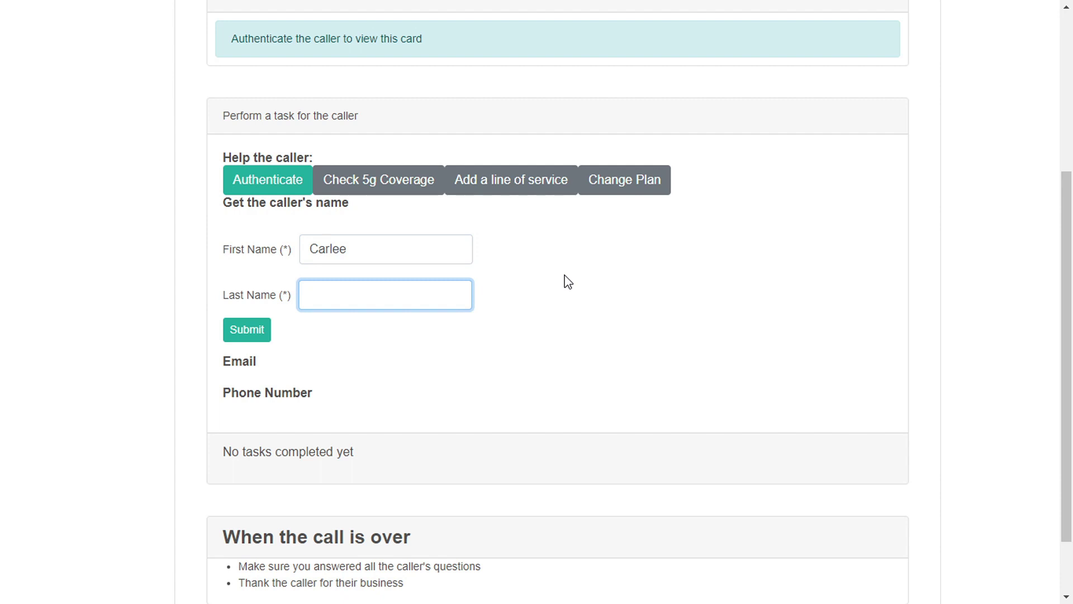
scroll(259, 336, down, 1)
click(246, 253)
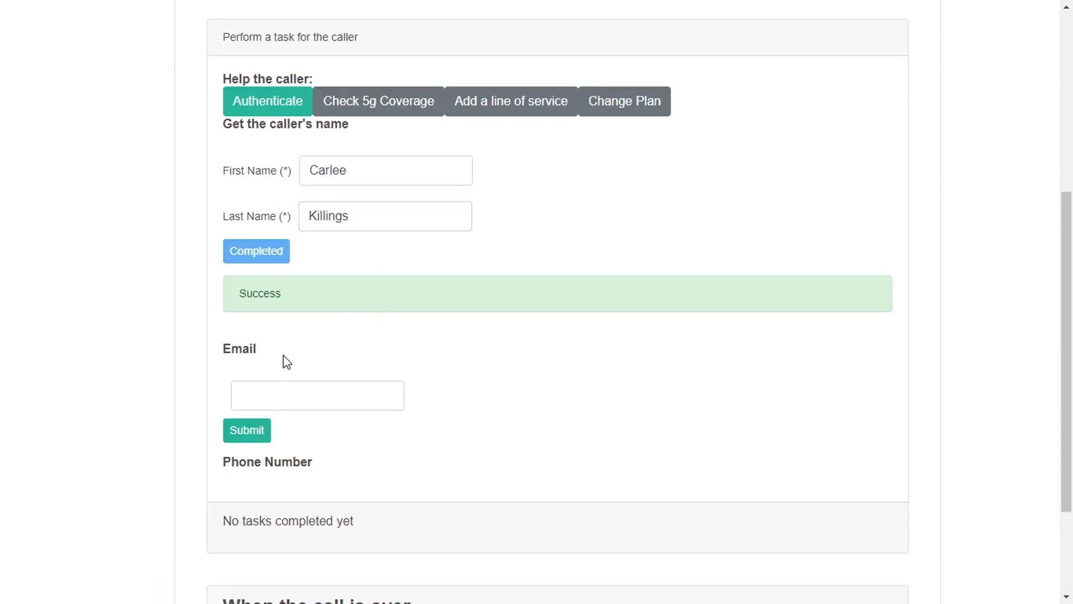
- Paste in and submit the caller's e-mail address, then their phone number, to finish authentication
click(270, 397)
scroll(389, 341, down, 2)
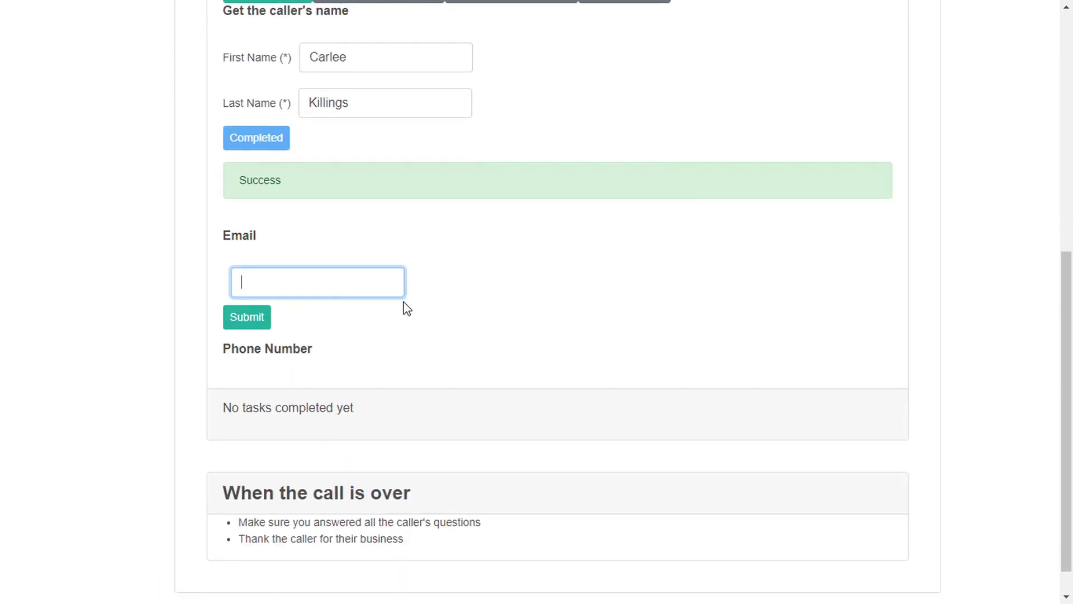
key(ctrl+v)
key(Return)
scroll(283, 301, down, 3)
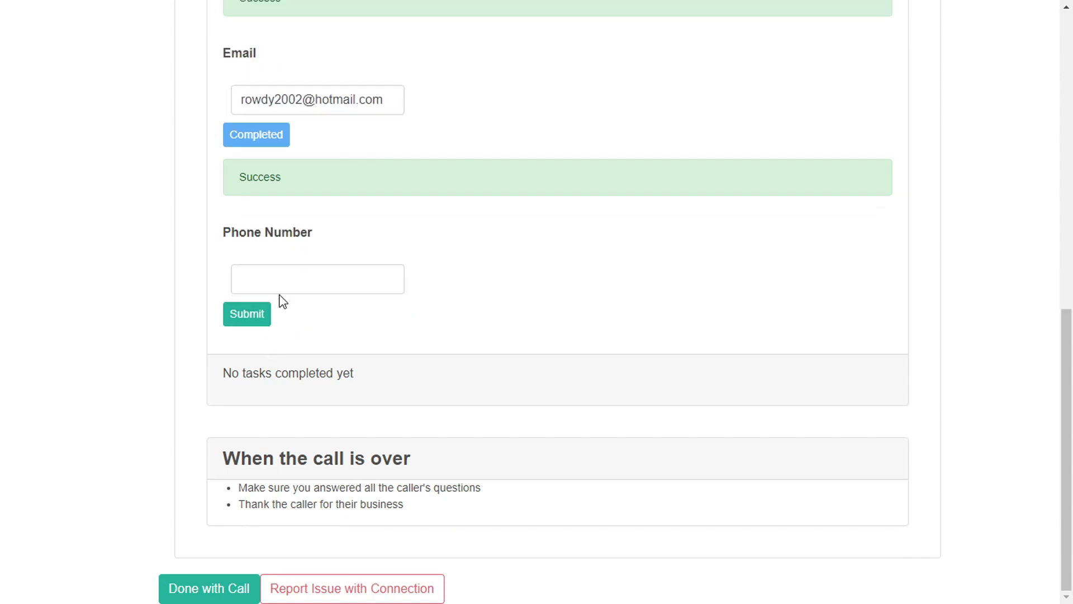
click(279, 292)
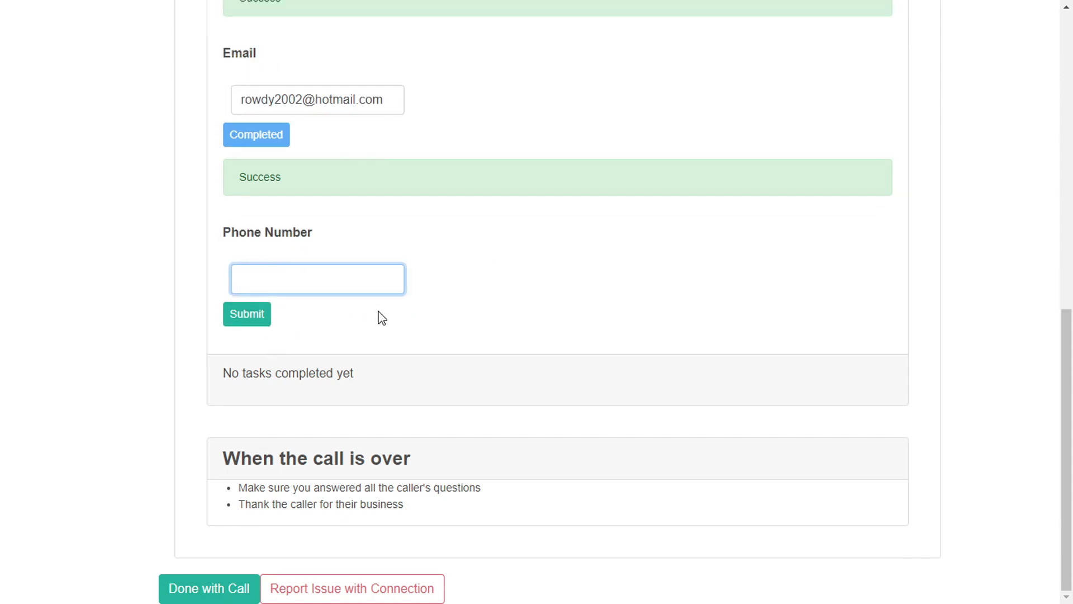
key(ctrl+v)
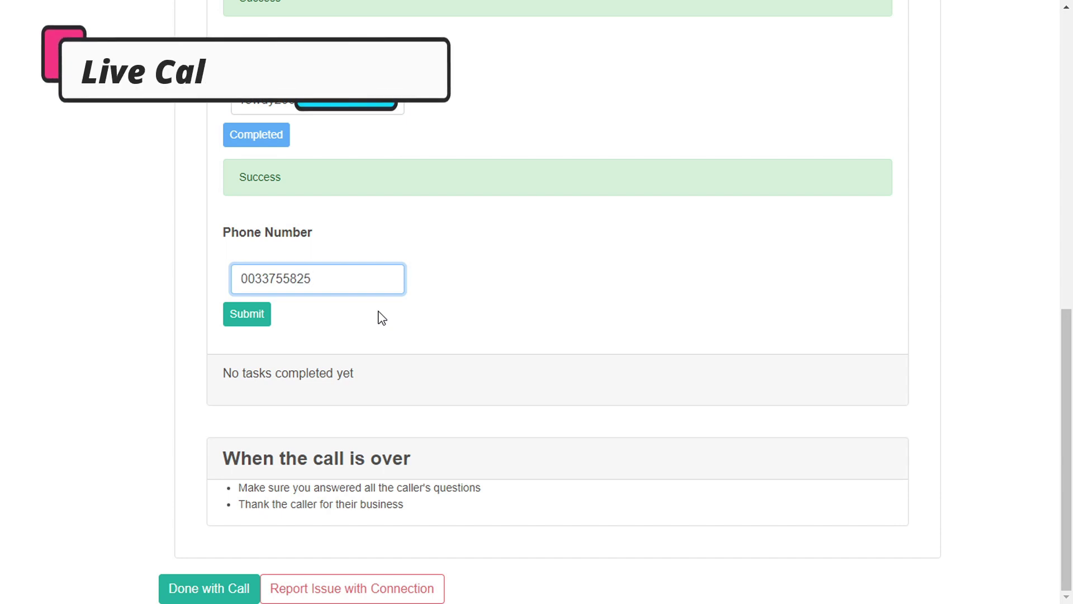
key(Return)
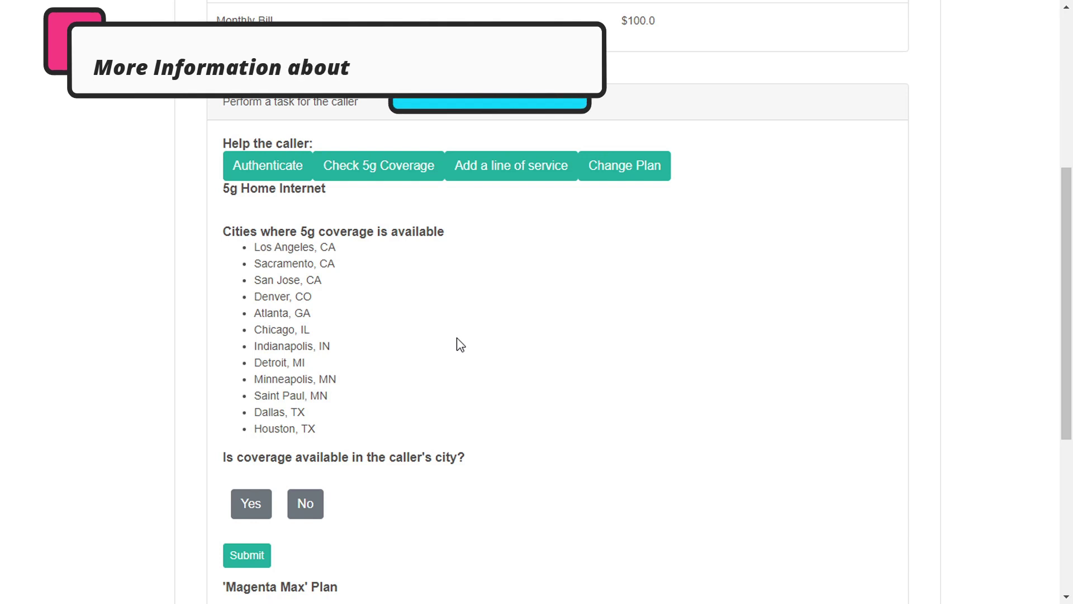
- Record that the caller's city has no 5G coverage but they want notifying, and submit
scroll(400, 376, down, 1)
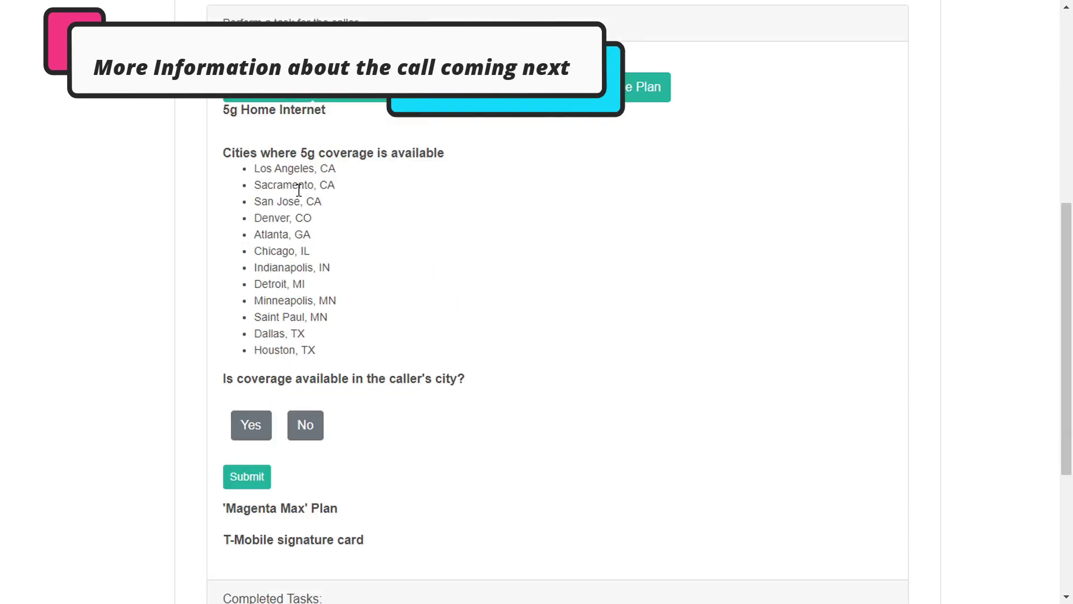
click(306, 425)
scroll(385, 372, down, 2)
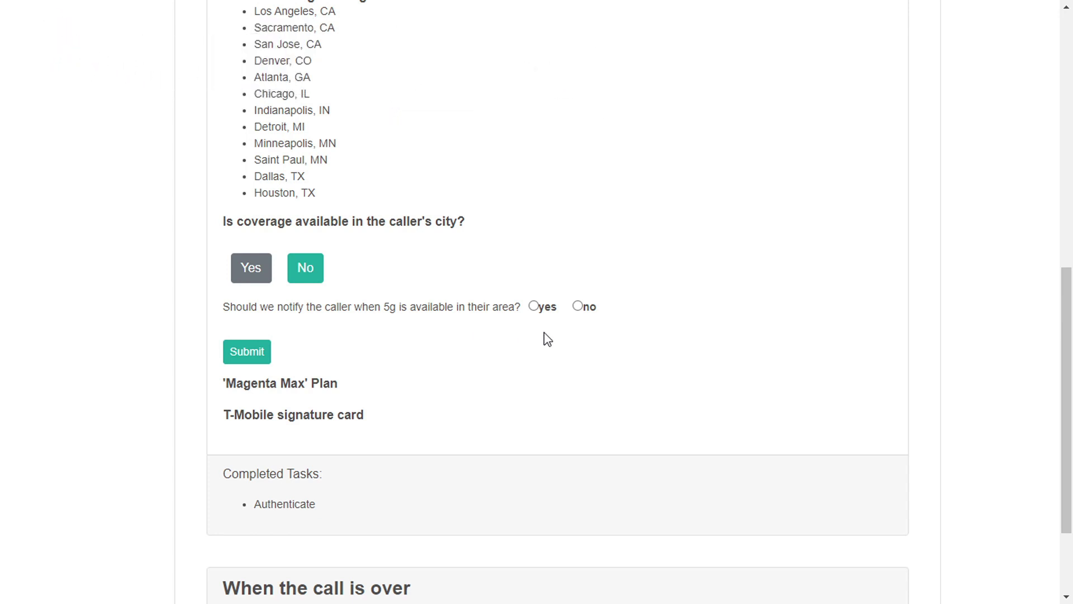
click(533, 306)
click(247, 351)
- Mark the caller as declining the Magenta Max plan upgrade and submit the answer
scroll(366, 223, down, 4)
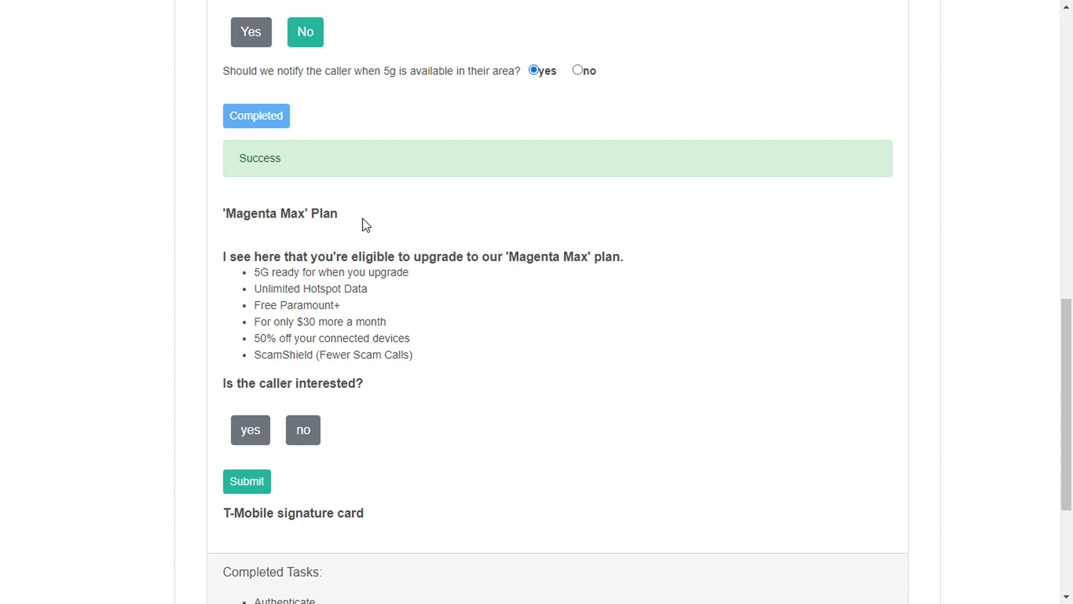
scroll(391, 229, down, 1)
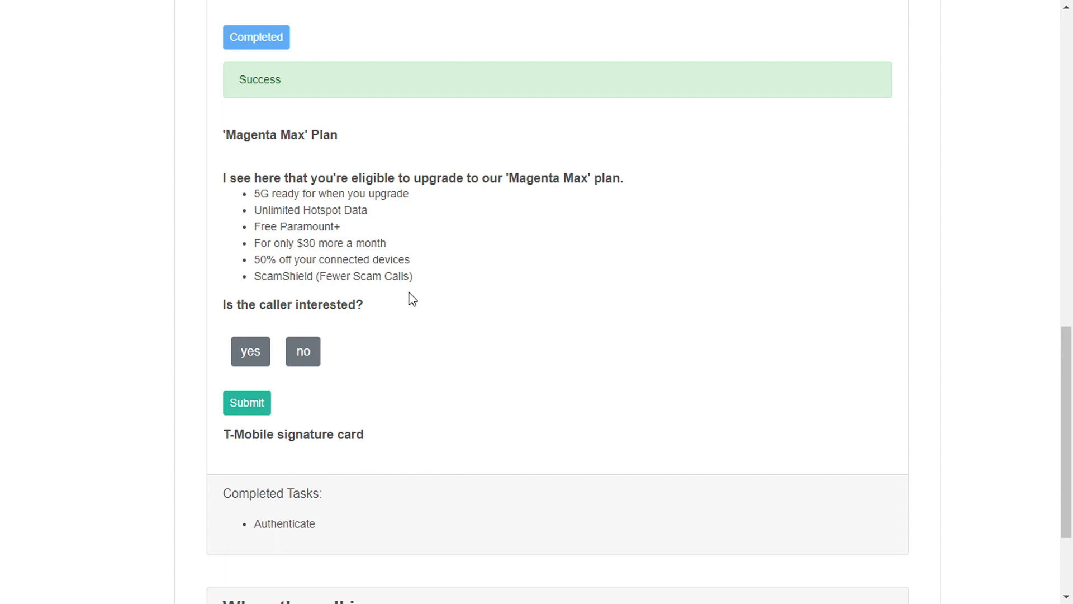
scroll(412, 299, down, 2)
scroll(384, 300, up, 2)
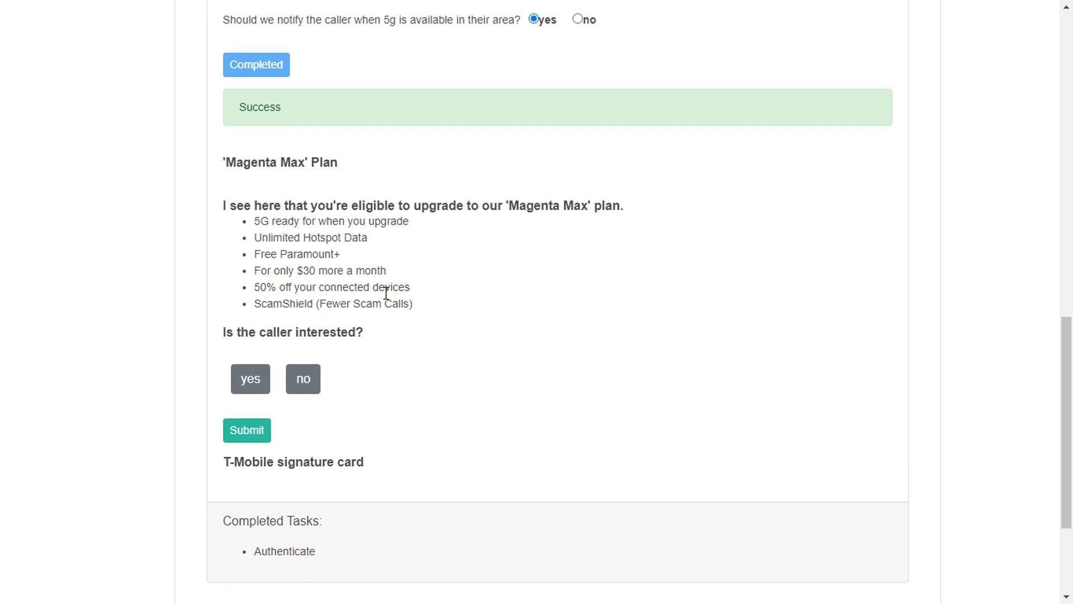
scroll(386, 294, down, 2)
scroll(412, 307, up, 15)
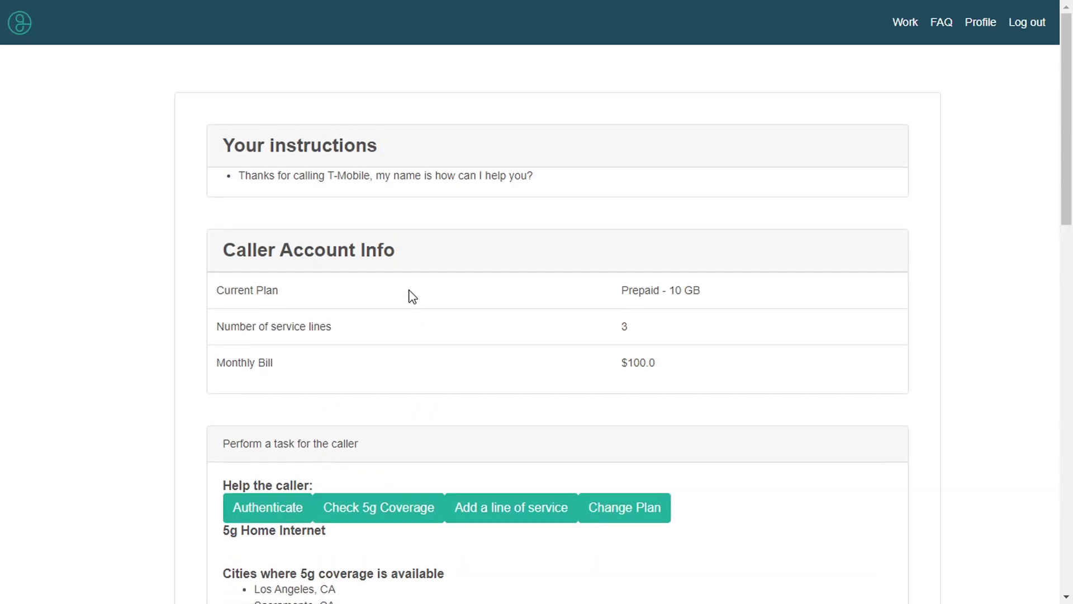
scroll(515, 304, down, 14)
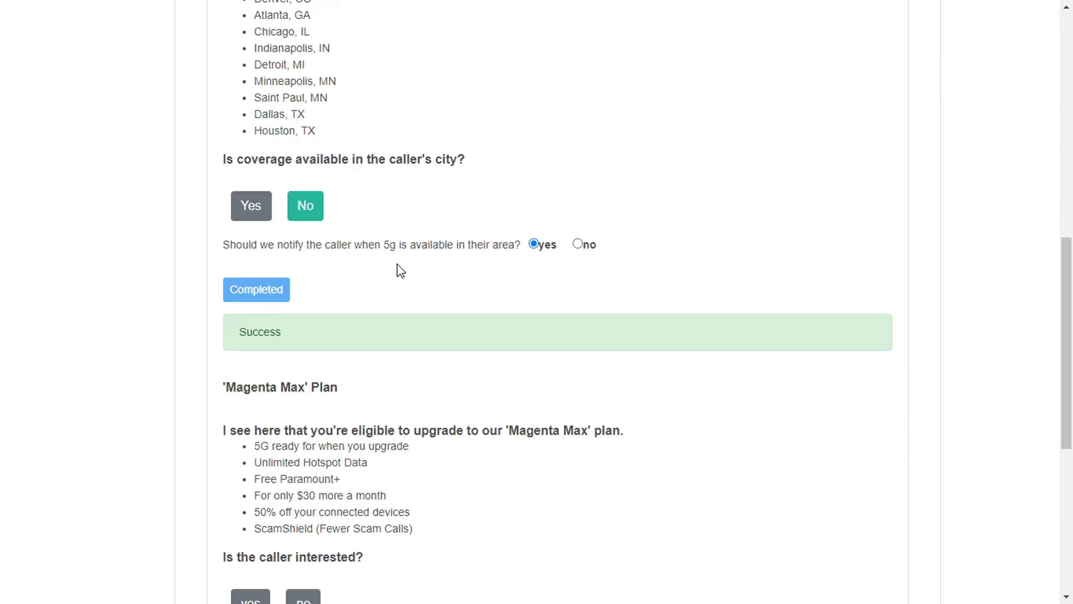
scroll(383, 279, down, 1)
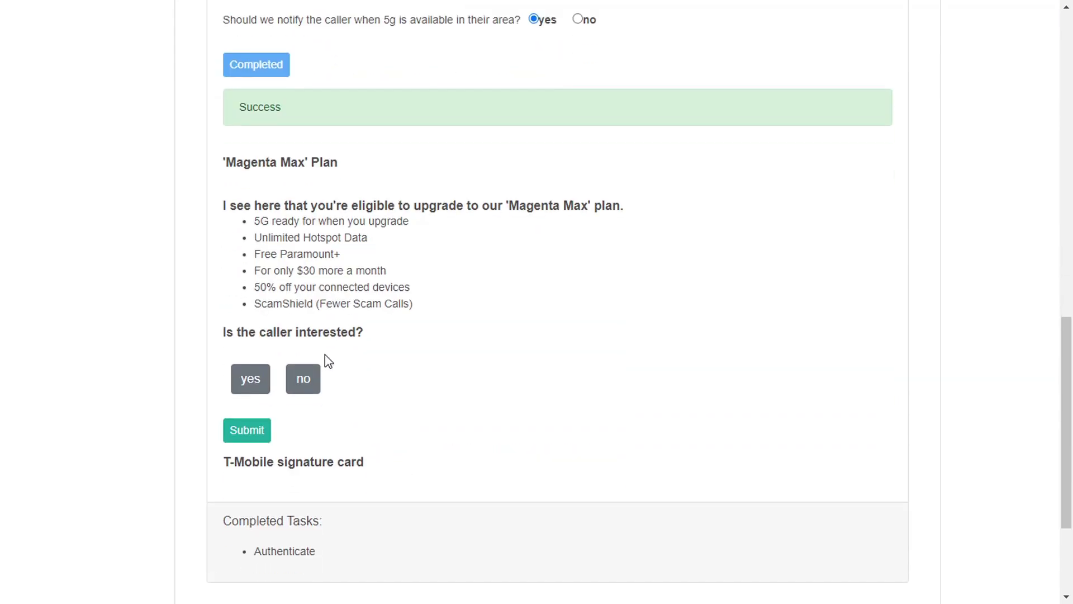
click(314, 386)
scroll(380, 347, down, 3)
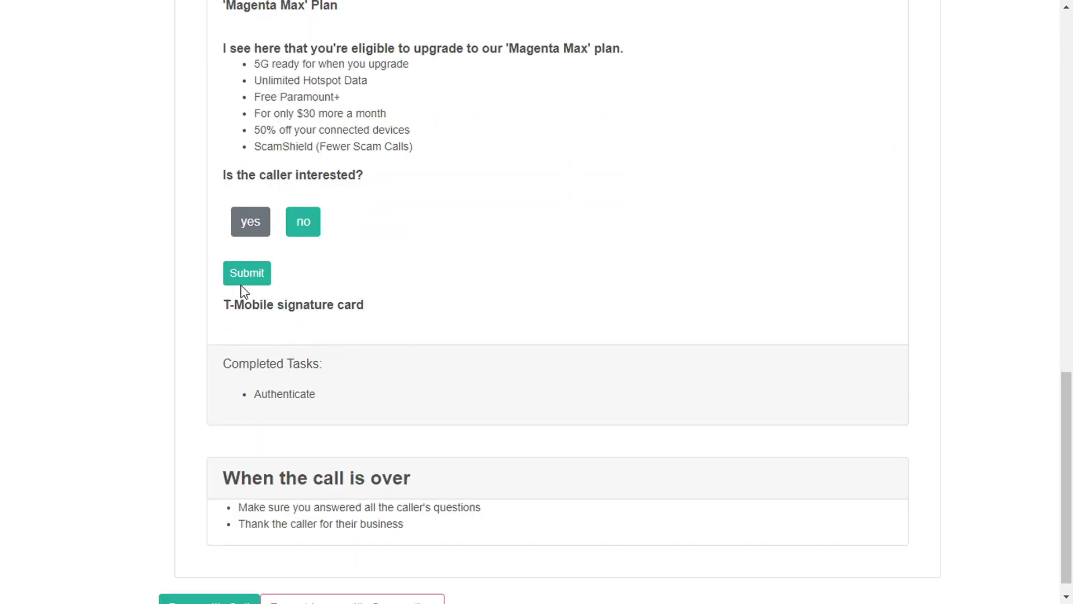
click(265, 286)
- Highlight the T-Mobile signature card heading, then clear the highlight
scroll(292, 357, down, 2)
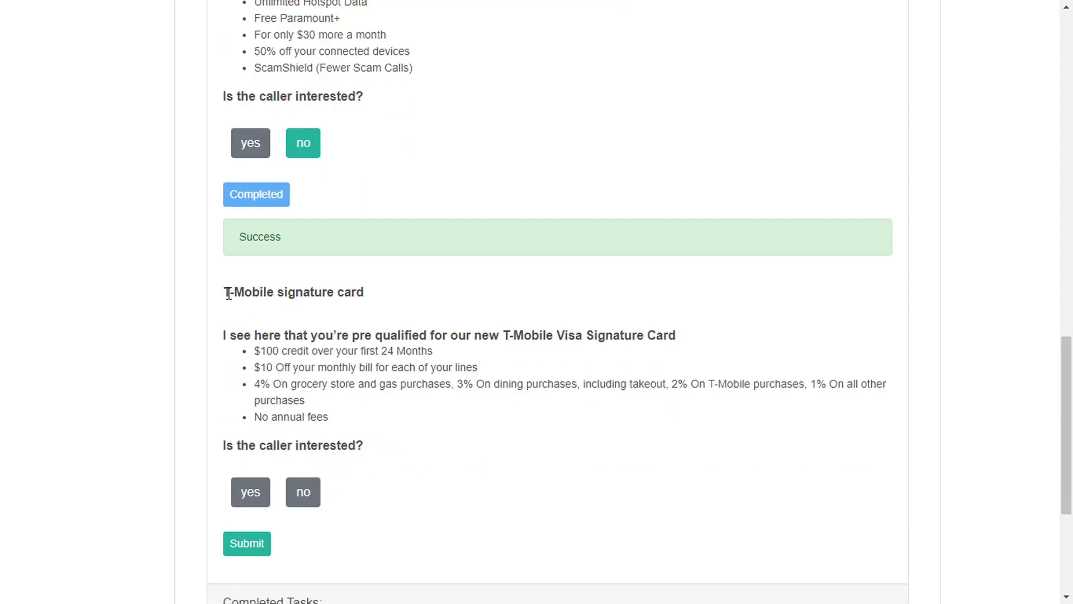
drag(226, 295, 379, 297)
click(380, 297)
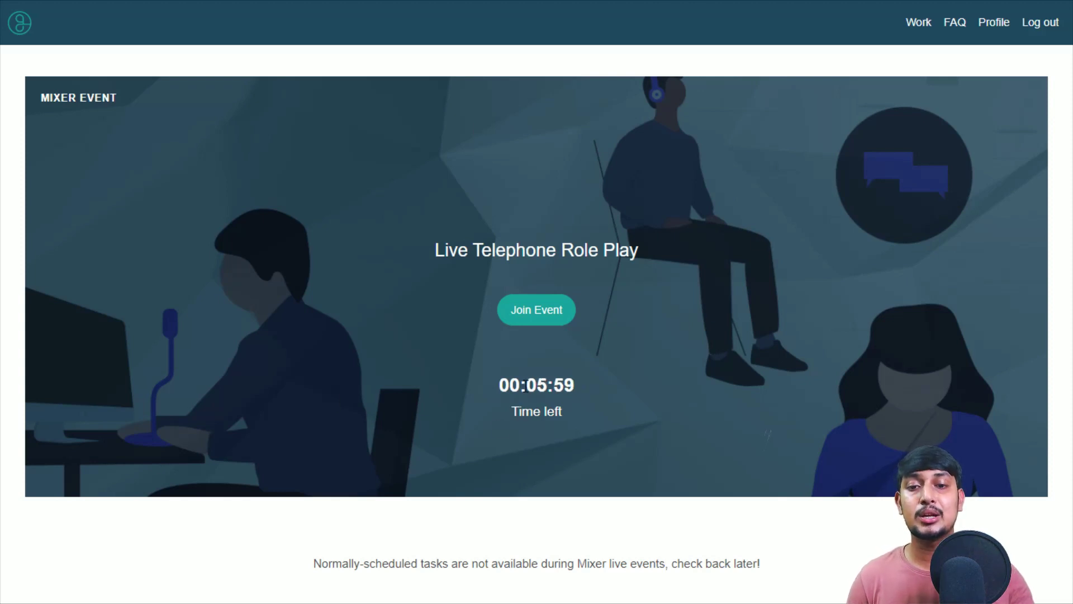
- Highlight the remaining join time on the event page's countdown
drag(524, 385, 610, 387)
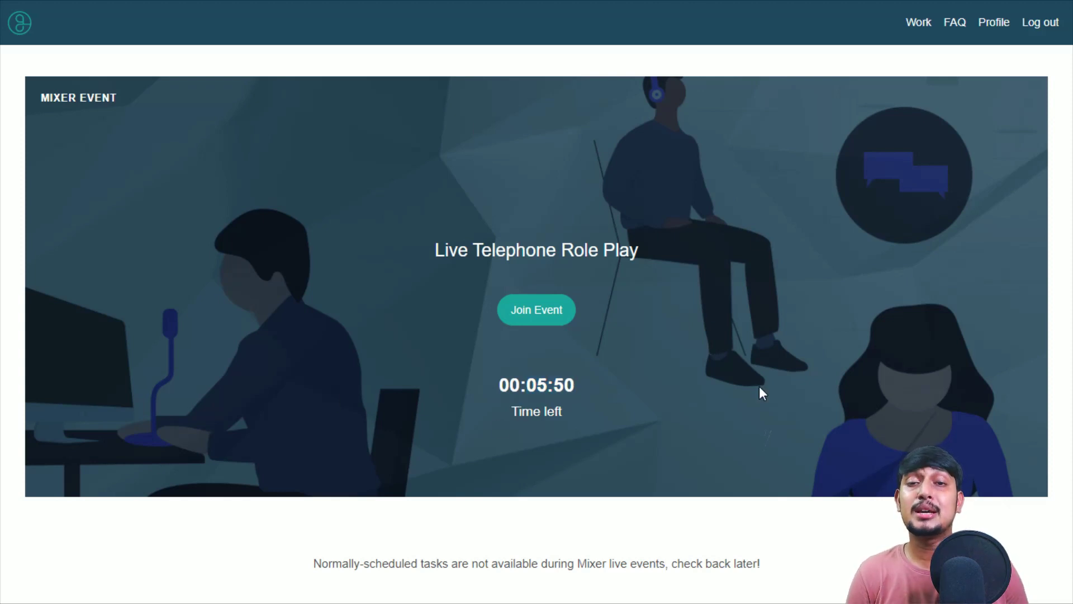